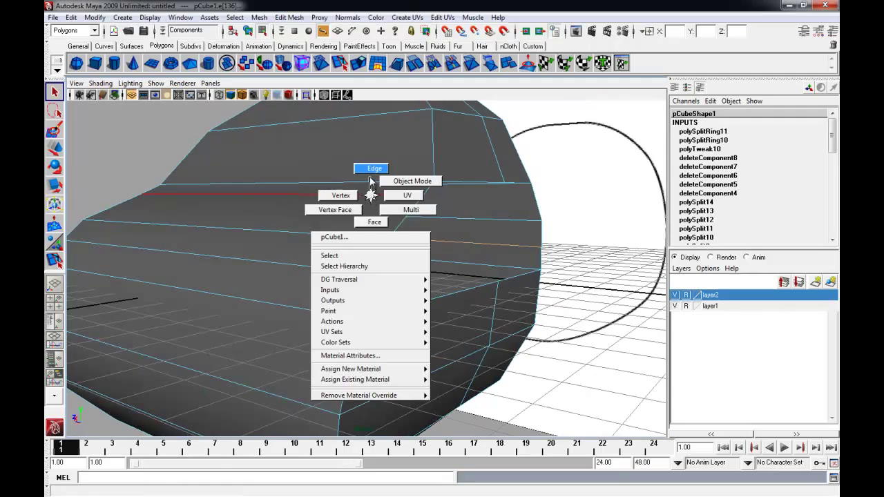
Undo the last two edge loop insertions on the head mesh.
alt+middle_drag(325, 229, 324, 228)
alt+drag(324, 229, 355, 232)
key(ctrl+z)
key(ctrl+z)
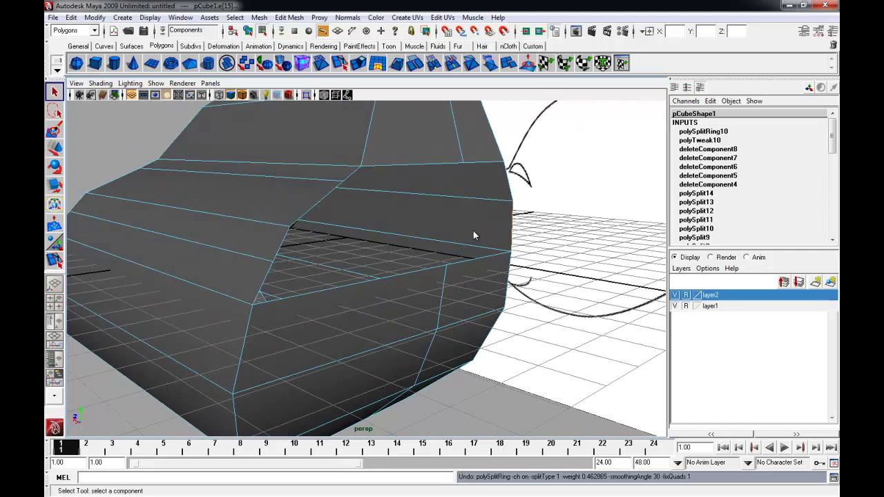
alt+drag(347, 210, 399, 203)
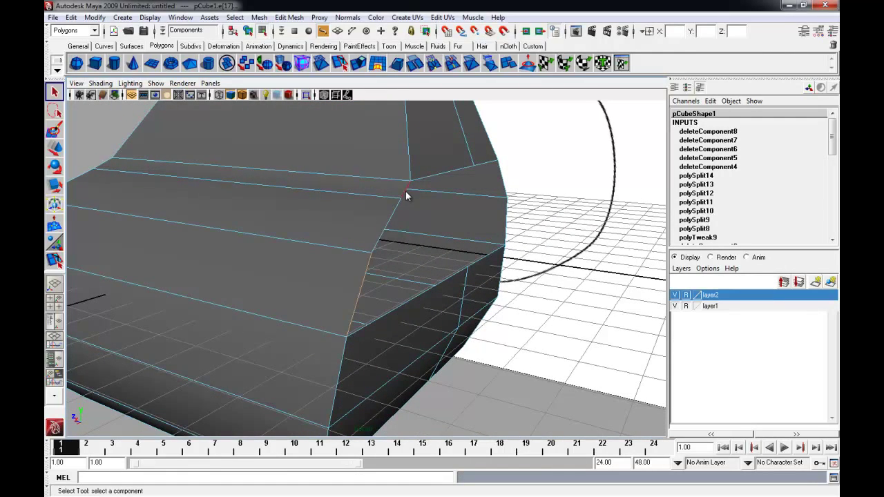
Extrude the selected border edges along one side of the open gap and move them partway across it.
shift+click(366, 275)
alt+drag(415, 270, 408, 262)
alt+right_drag(409, 263, 440, 268)
alt+middle_drag(448, 221, 437, 237)
click(360, 63)
alt+drag(371, 261, 377, 266)
key(w)
drag(317, 253, 456, 253)
alt+right_drag(457, 254, 482, 277)
alt+middle_drag(482, 280, 460, 282)
Snap the end vertices of the extruded strip onto the neighbouring existing vertices along the gap's border.
right_drag(334, 242, 315, 235)
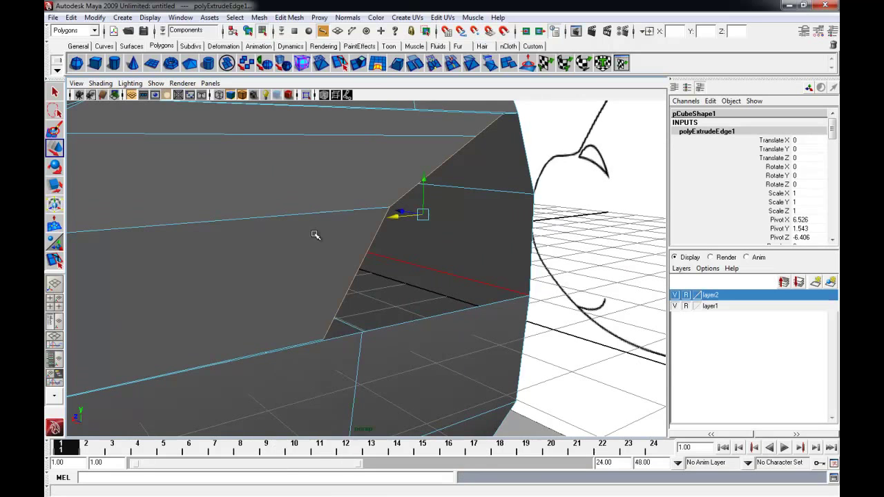
click(325, 338)
alt+middle_drag(422, 330, 363, 304)
alt+drag(395, 225, 422, 245)
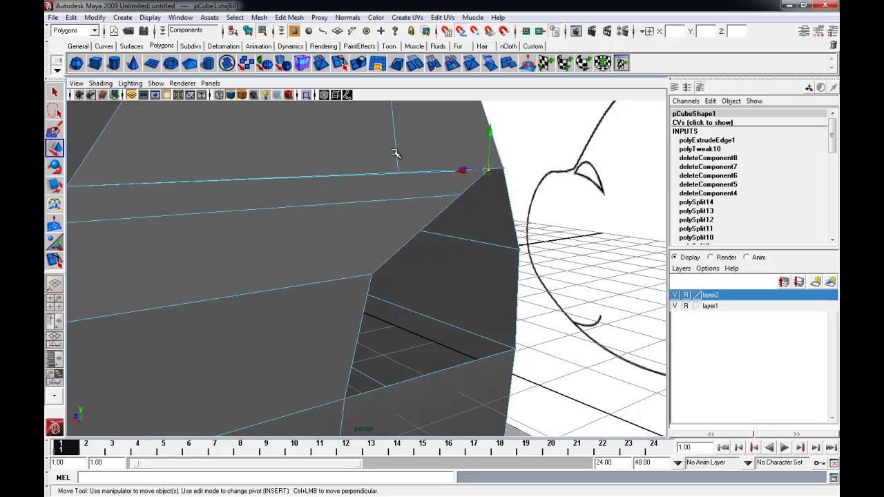
middle_drag(395, 152, 397, 218)
middle_drag(397, 163, 402, 223)
Move the strip's upper middle vertex into line with the snapped end vertices.
click(463, 194)
middle_drag(446, 194, 379, 203)
alt+drag(381, 240, 404, 246)
alt+middle_drag(405, 246, 393, 221)
alt+drag(387, 233, 390, 250)
alt+middle_drag(391, 249, 362, 214)
Extrude the strip's outer edges again and move them toward the opposite border of the gap.
right_drag(303, 177, 304, 153)
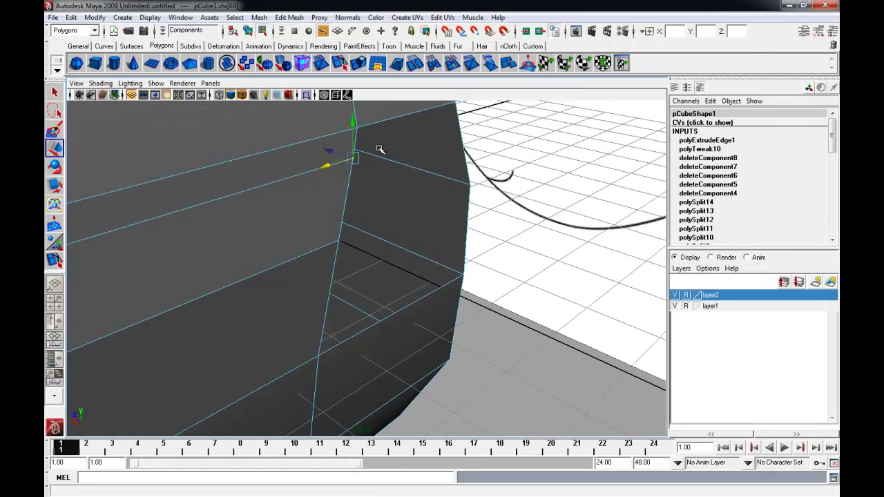
click(349, 190)
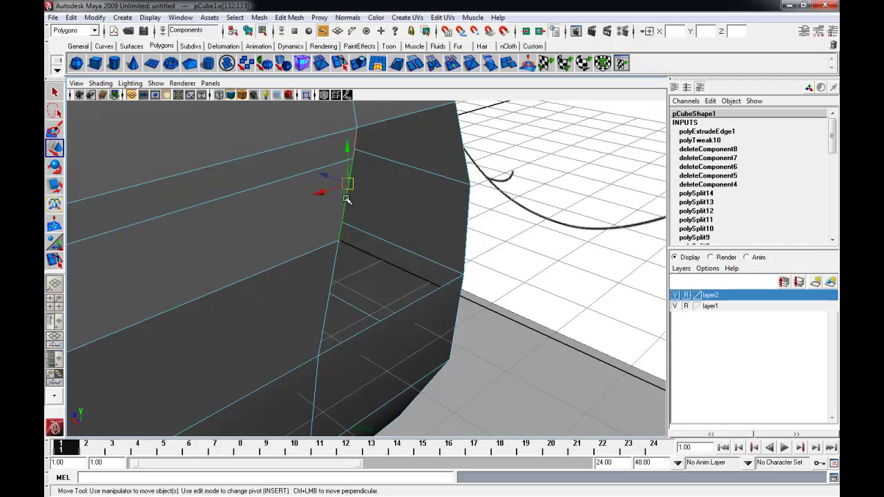
alt+middle_drag(370, 193, 345, 191)
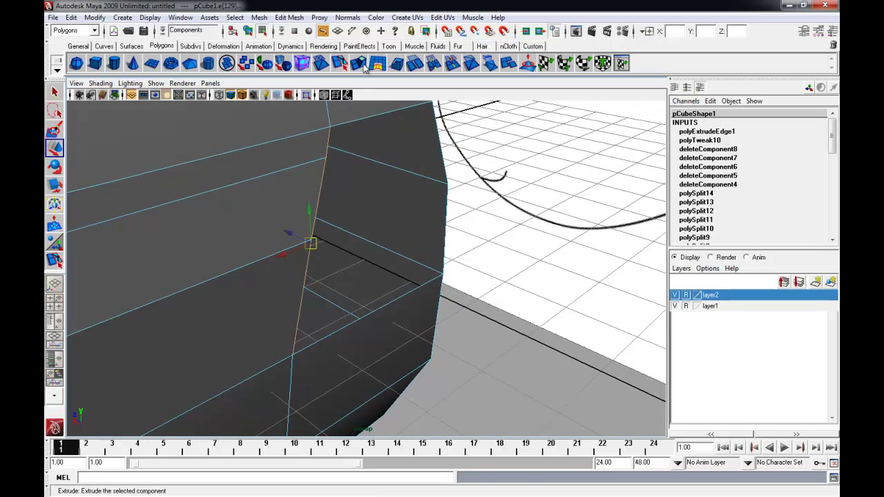
click(358, 64)
key(w)
drag(281, 255, 357, 233)
Snap the vertices of the new strip's outer edge onto the matching vertices of the gap's opposite border.
right_drag(366, 201, 340, 202)
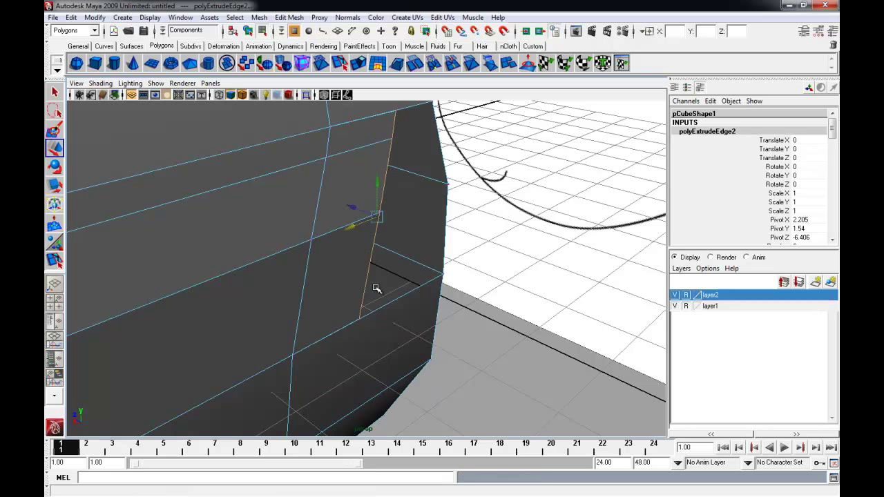
click(359, 318)
alt+middle_drag(420, 300, 405, 296)
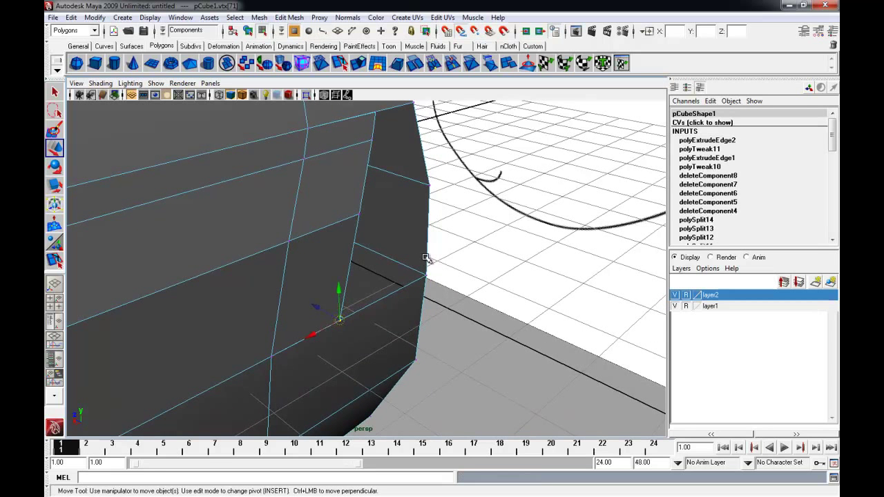
middle_drag(426, 258, 425, 304)
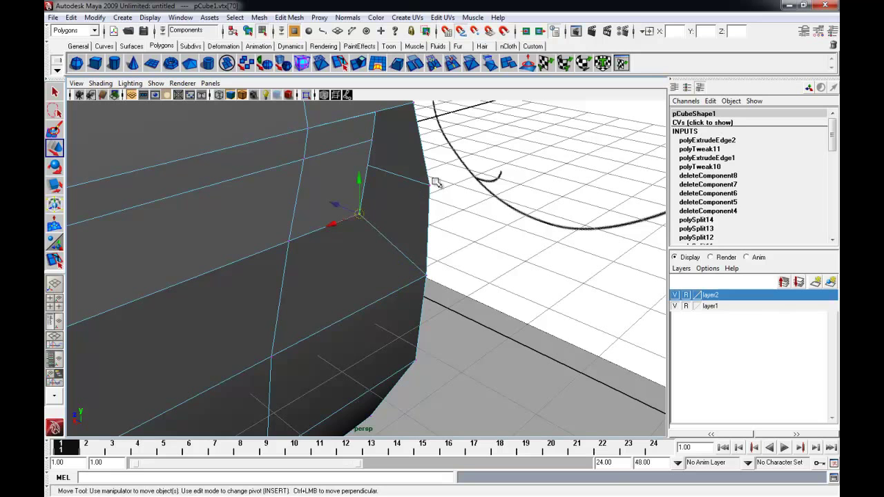
middle_drag(435, 182, 437, 205)
click(371, 141)
alt+middle_drag(395, 144, 400, 179)
click(354, 153)
Try to split the side face of the head with the Split Polygon Tool and undo the misplaced cut.
alt+drag(337, 184, 250, 217)
alt+middle_drag(302, 203, 320, 271)
mouse_move(319, 271)
alt+mouse_down()
mouse_move(282, 256)
mouse_move(319, 265)
alt+mouse_up()
right_click(359, 246)
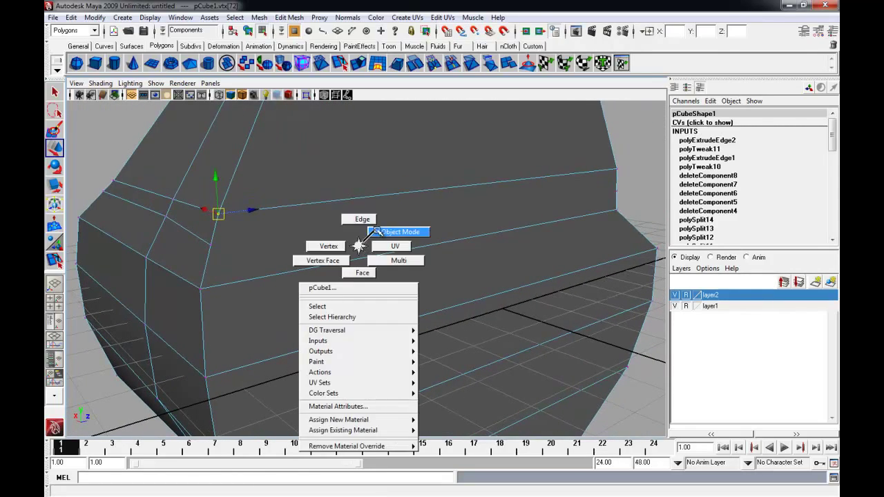
right_drag(377, 232, 393, 224)
click(573, 187)
alt+drag(584, 206, 477, 211)
alt+middle_drag(476, 211, 311, 216)
alt+middle_drag(545, 236, 458, 236)
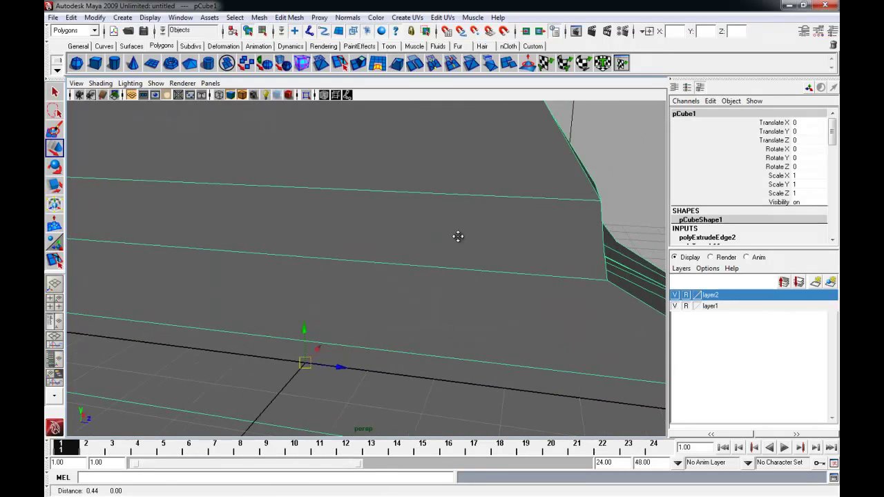
alt+right_drag(458, 237, 363, 228)
click(289, 17)
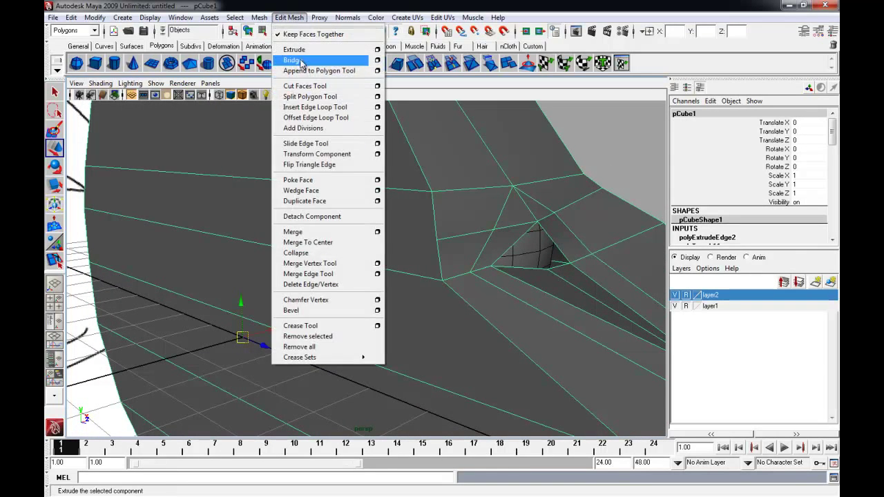
click(309, 96)
alt+drag(433, 284, 371, 283)
drag(313, 293, 324, 275)
key(ctrl+z)
Select the whole head mesh in object mode and merge its overlapping vertices.
key(q)
right_drag(369, 255, 390, 244)
click(641, 163)
click(511, 164)
alt+right_drag(470, 208, 377, 228)
alt+drag(377, 229, 356, 238)
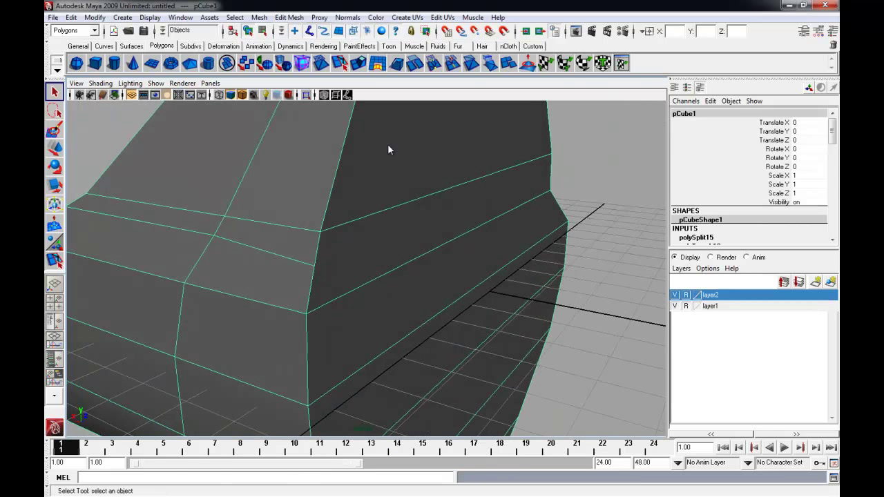
click(597, 188)
right_click(517, 190)
right_drag(540, 176, 543, 172)
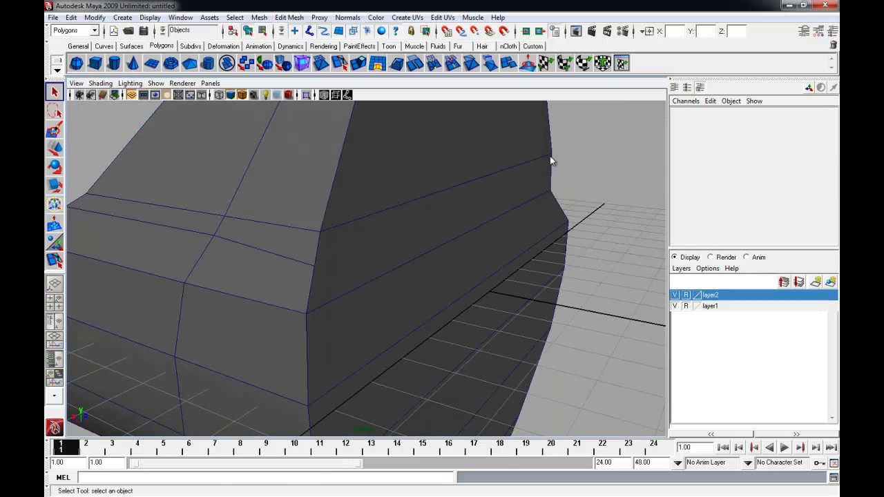
click(488, 166)
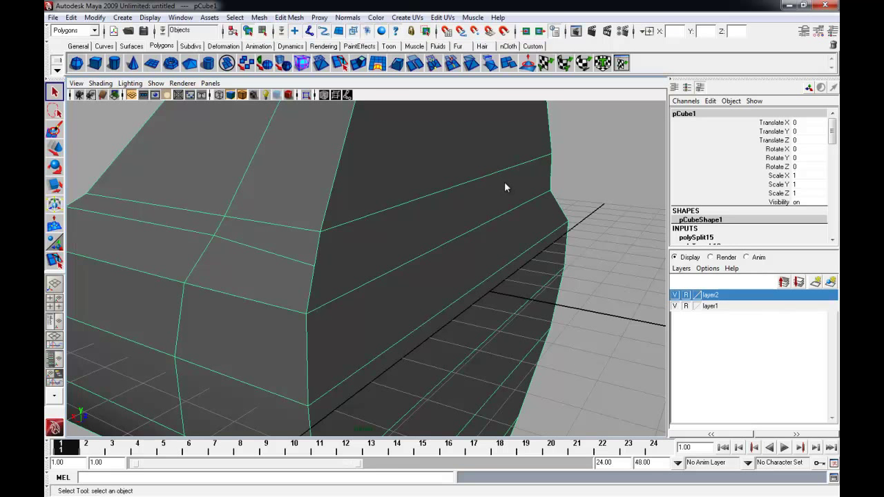
click(585, 168)
click(489, 178)
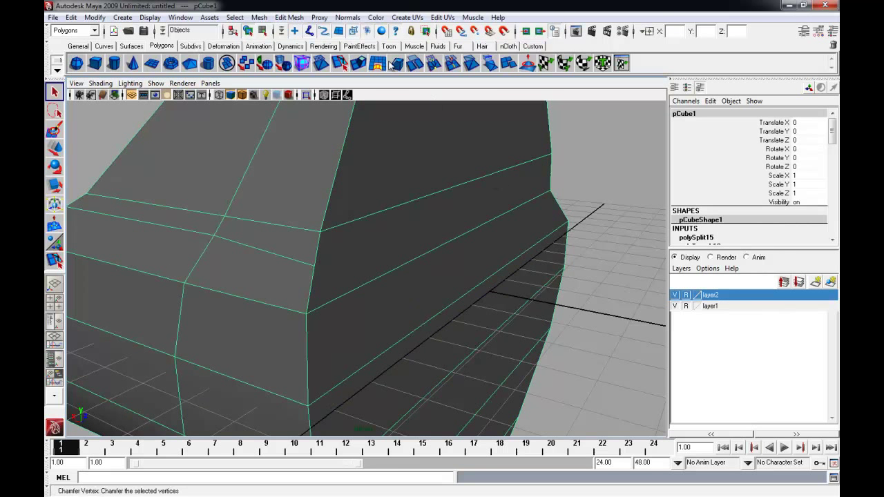
click(290, 17)
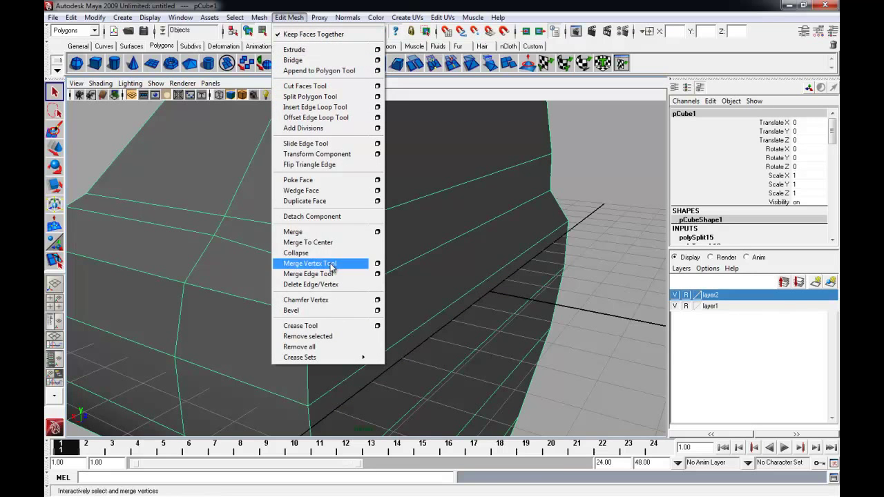
click(334, 233)
click(561, 195)
Split the long side faces with a new edge running from the corner vertex across the side of the head.
alt+drag(538, 217, 467, 214)
alt+drag(266, 235, 290, 238)
alt+middle_drag(287, 238, 266, 246)
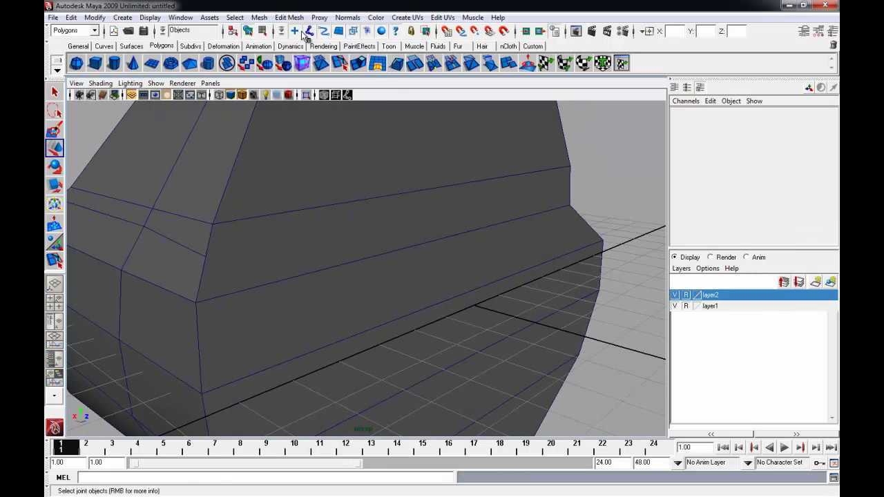
click(290, 17)
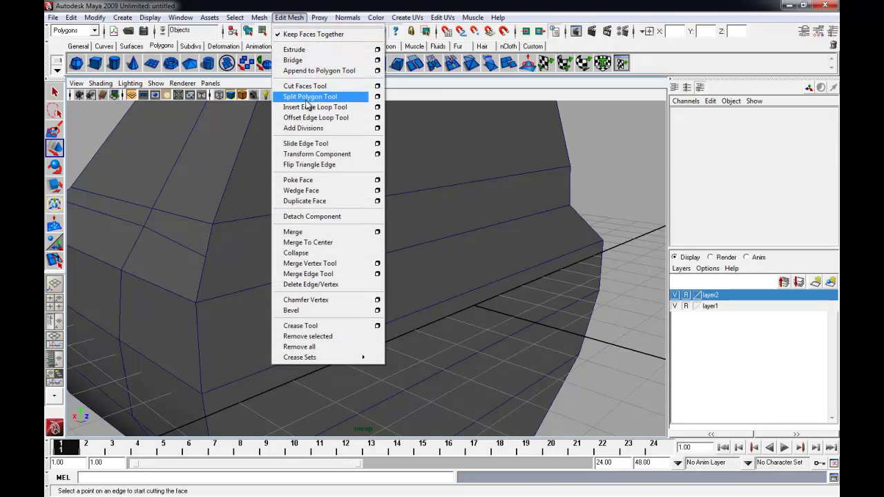
click(307, 100)
click(205, 264)
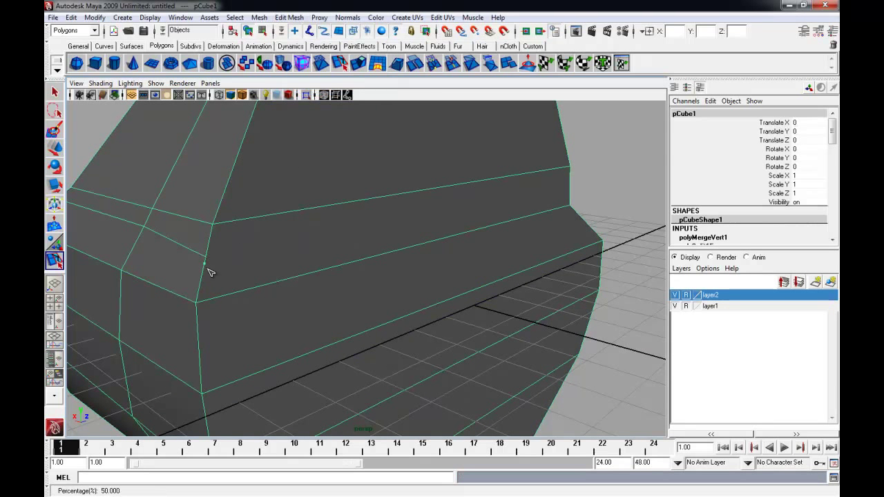
drag(230, 265, 232, 262)
alt+drag(519, 275, 454, 266)
alt+drag(660, 240, 533, 281)
key(w)
Snap the loose corner vertex onto the starting point of the new side edge.
alt+drag(280, 274, 457, 280)
alt+right_drag(458, 281, 473, 288)
alt+middle_drag(473, 289, 442, 258)
alt+drag(442, 259, 246, 248)
alt+middle_drag(247, 249, 331, 258)
alt+drag(332, 257, 274, 256)
right_drag(275, 256, 263, 252)
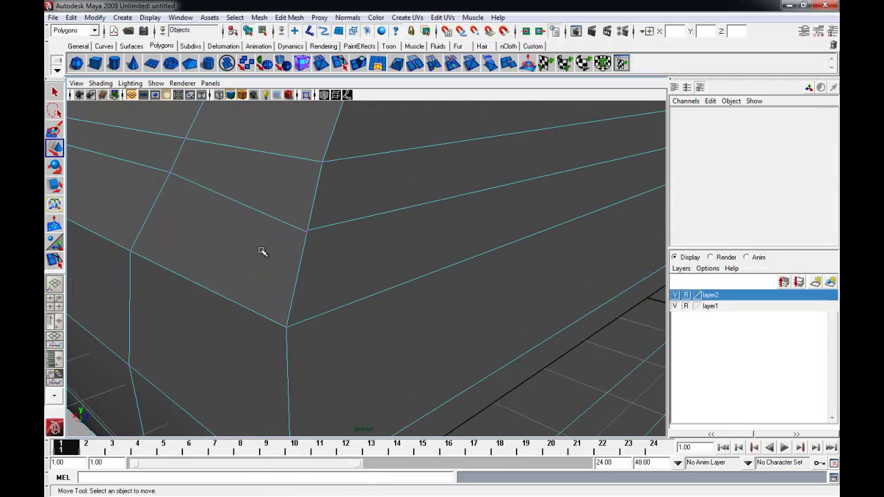
click(306, 234)
alt+drag(306, 234, 384, 243)
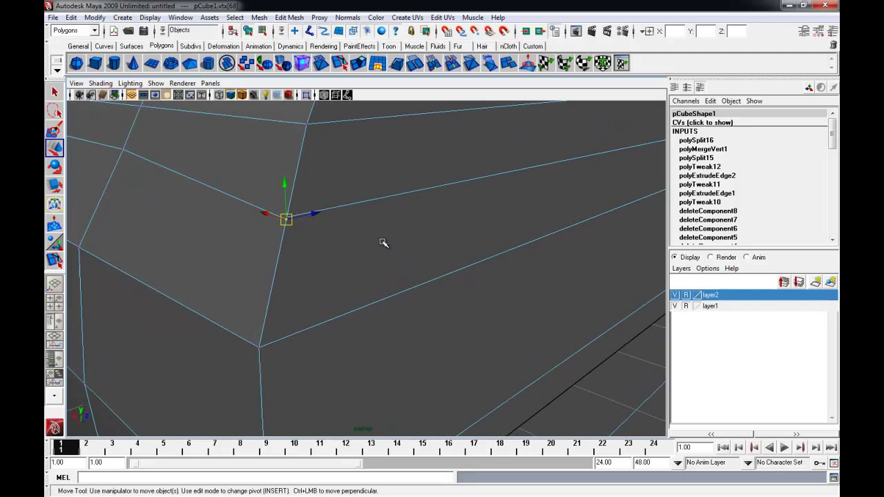
middle_drag(372, 202, 138, 248)
right_drag(319, 249, 341, 235)
click(423, 237)
Pull the corner vertex away from the side edge to test the connection and snap it back into place.
alt+middle_drag(323, 246, 358, 249)
alt+right_drag(359, 249, 377, 261)
right_drag(277, 240, 242, 240)
click(322, 208)
drag(323, 189, 297, 241)
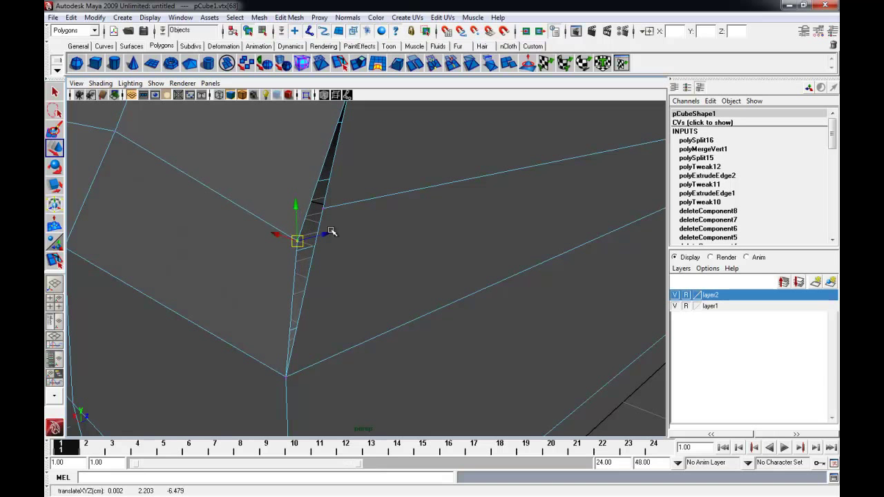
middle_drag(462, 184, 204, 251)
Merge the whole mesh again to weld the snapped corner vertex to the side edge.
alt+right_drag(437, 245, 300, 261)
right_drag(491, 230, 531, 213)
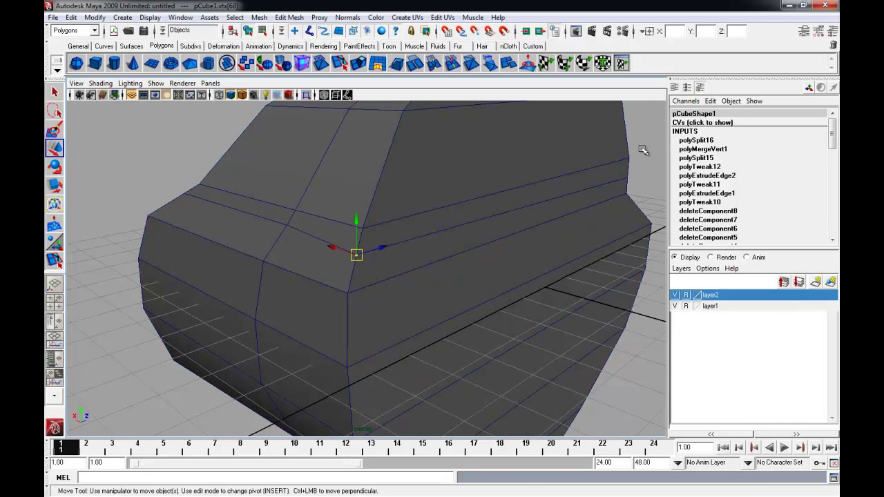
click(596, 144)
click(259, 18)
mouse_move(287, 19)
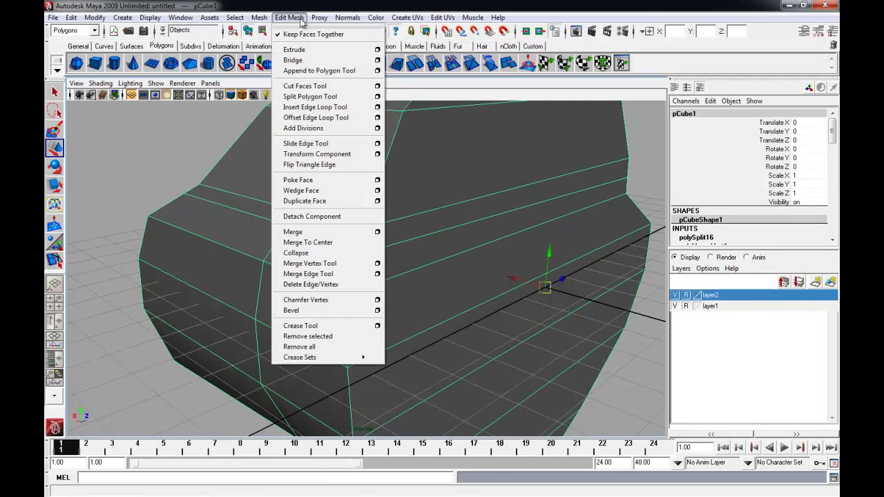
click(309, 233)
alt+drag(256, 242, 428, 276)
click(598, 381)
Insert an edge loop across the cheek faces just below the eye opening.
alt+drag(304, 330, 427, 314)
alt+right_drag(415, 310, 361, 298)
alt+drag(280, 280, 330, 276)
alt+middle_drag(317, 269, 309, 219)
alt+drag(308, 220, 258, 223)
alt+middle_drag(258, 223, 284, 278)
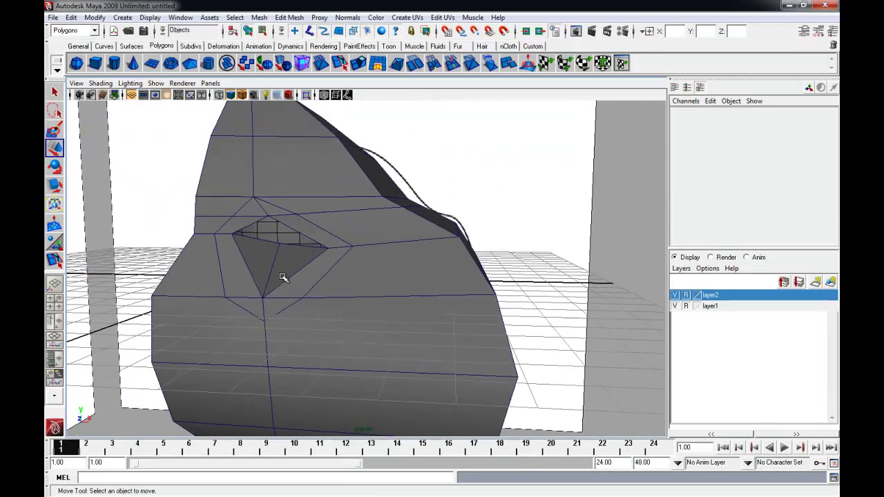
alt+drag(356, 294, 316, 304)
alt+middle_drag(315, 303, 337, 283)
click(289, 17)
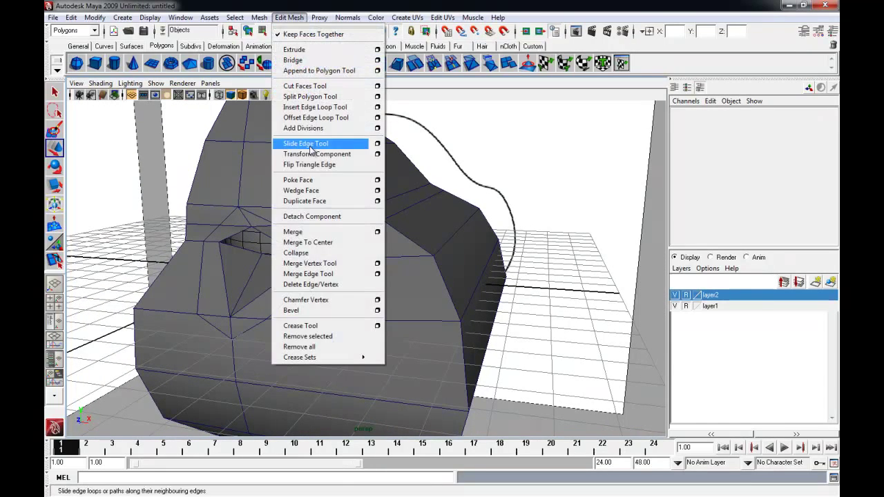
click(318, 107)
click(247, 286)
click(245, 286)
drag(245, 286, 250, 281)
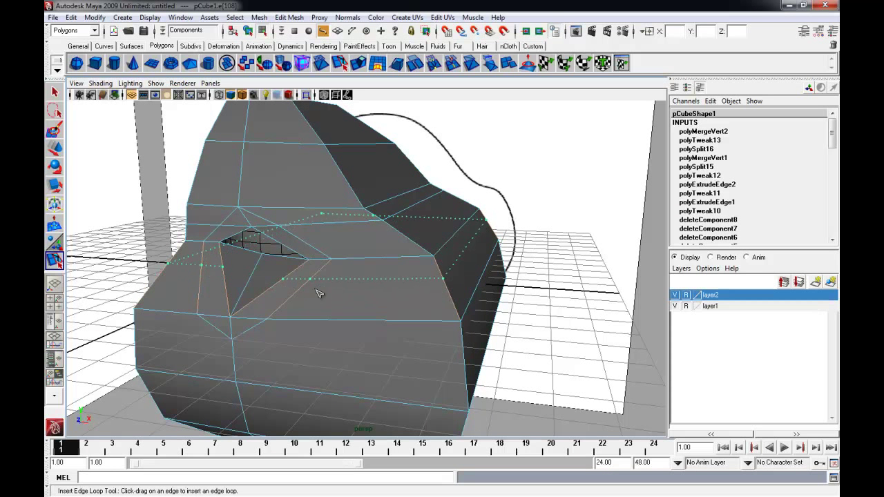
drag(312, 294, 319, 297)
Split the two faces below the eye opening to connect the two ends of the new edge loop.
alt+right_drag(201, 304, 239, 308)
alt+drag(238, 308, 279, 285)
alt+right_drag(279, 284, 346, 292)
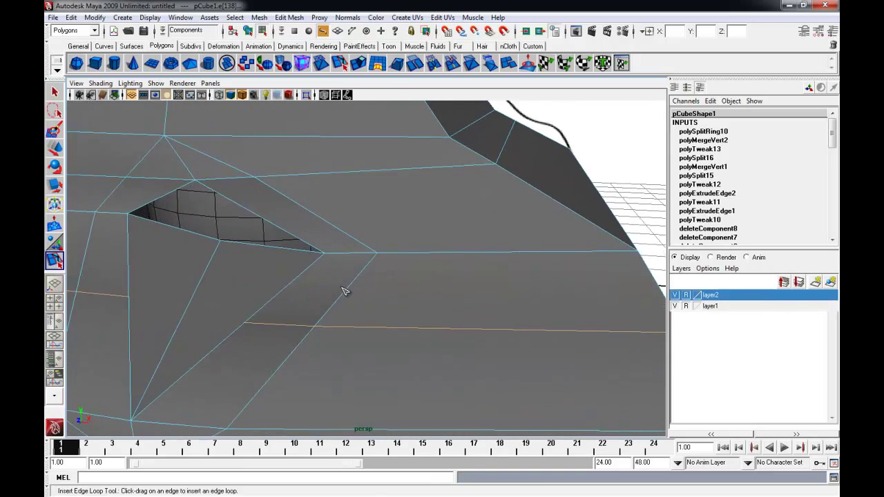
alt+middle_drag(345, 292, 431, 261)
click(287, 17)
click(304, 96)
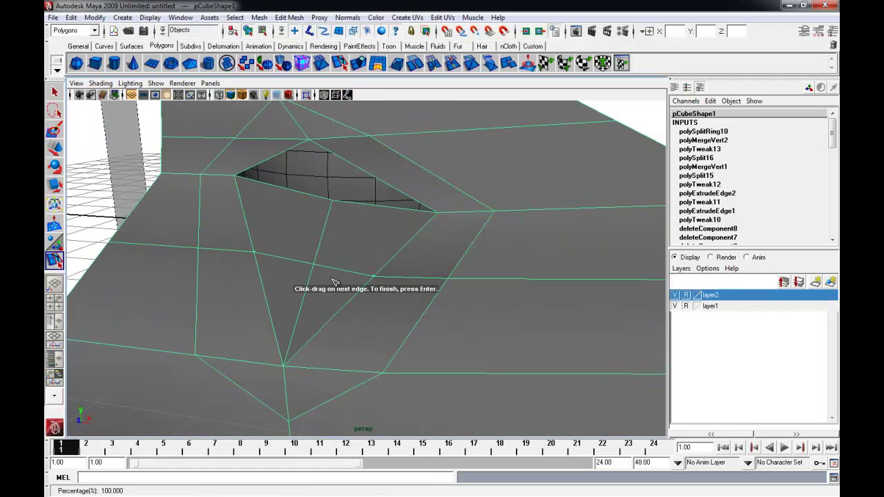
key(w)
alt+middle_drag(340, 273, 338, 238)
key(q)
Examine the edge flow around the eye opening and cheek from several angles.
alt+drag(338, 238, 278, 234)
alt+middle_drag(278, 235, 330, 242)
alt+drag(330, 242, 308, 247)
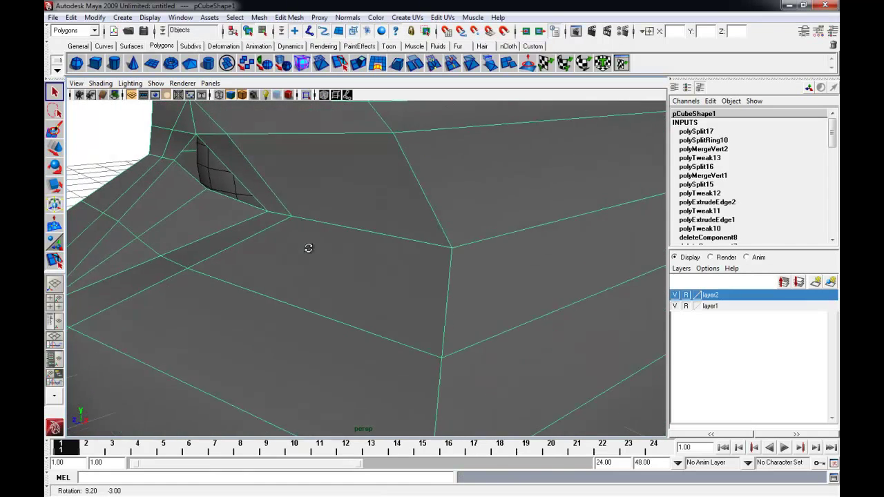
alt+middle_drag(308, 246, 329, 257)
alt+drag(329, 256, 346, 219)
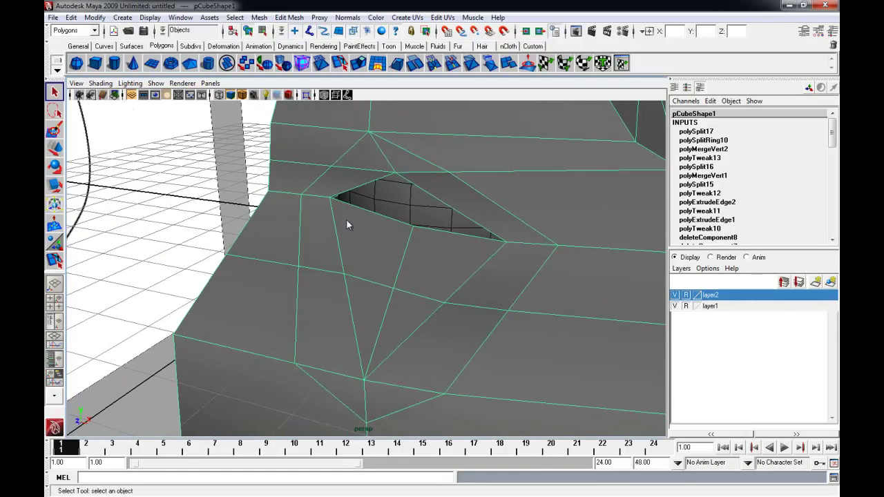
alt+drag(348, 254, 330, 259)
alt+middle_drag(328, 251, 318, 232)
mouse_move(318, 233)
alt+right_down()
mouse_move(309, 244)
mouse_move(321, 247)
alt+right_up()
alt+drag(320, 243, 356, 263)
Snap the lowest vertex under the eye straight up onto the vertex where the cheek edges converge.
alt+middle_drag(356, 263, 318, 252)
alt+middle_drag(328, 334, 328, 299)
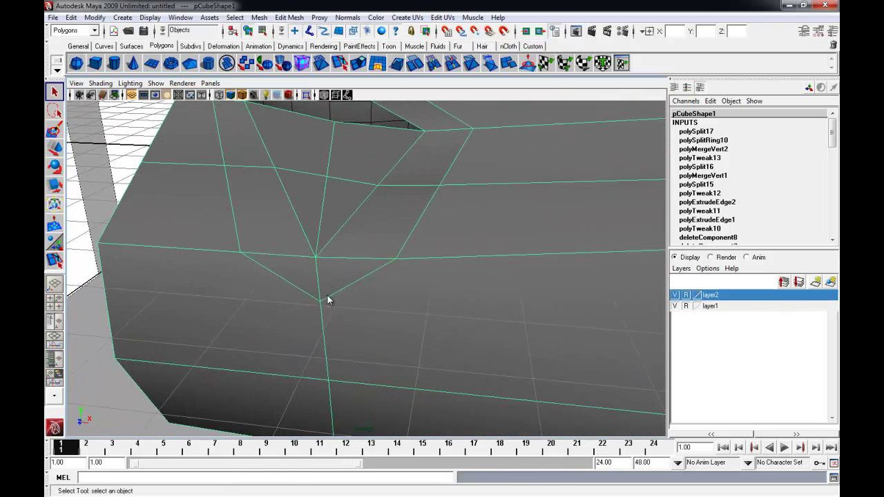
right_click(335, 284)
click(319, 284)
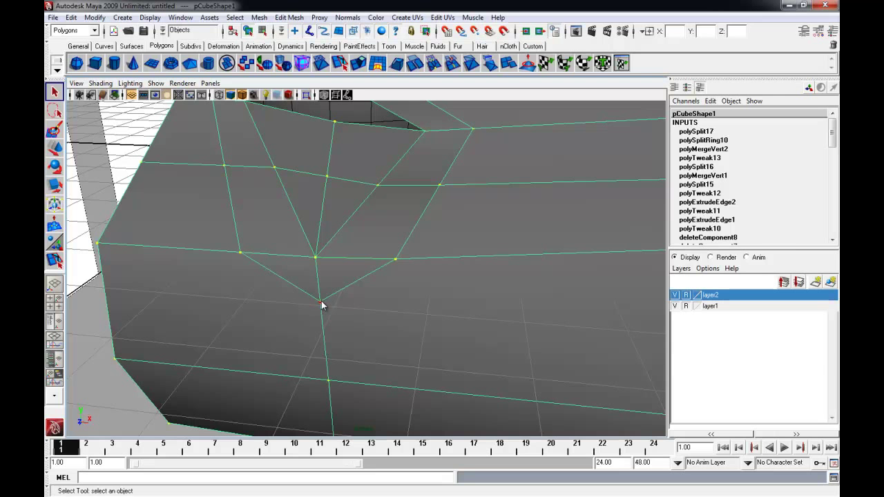
click(322, 303)
key(w)
alt+middle_drag(334, 308, 330, 317)
key(c)
mouse_move(323, 256)
middle_down()
mouse_move(290, 295)
mouse_move(317, 280)
mouse_move(316, 268)
middle_up()
Snap the two neighbouring cheek vertices on either side onto the same convergence vertex below the eye.
alt+right_drag(316, 268, 313, 225)
alt+middle_drag(314, 224, 335, 290)
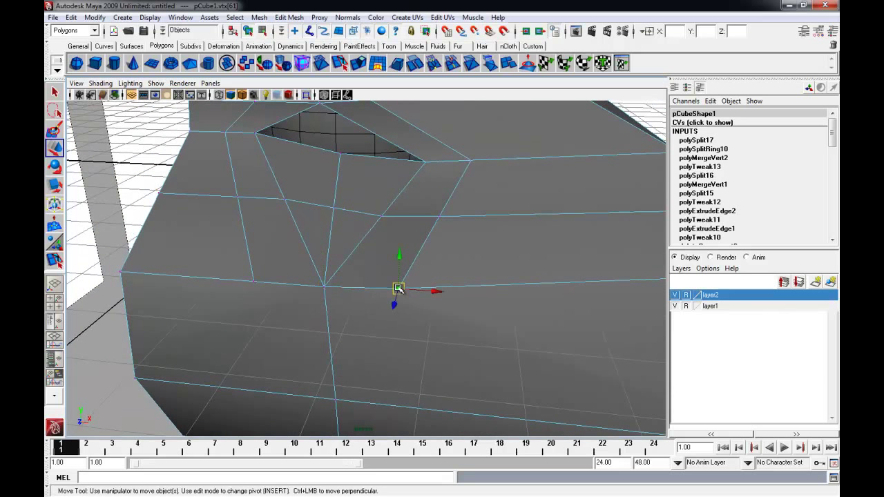
middle_drag(350, 259, 299, 309)
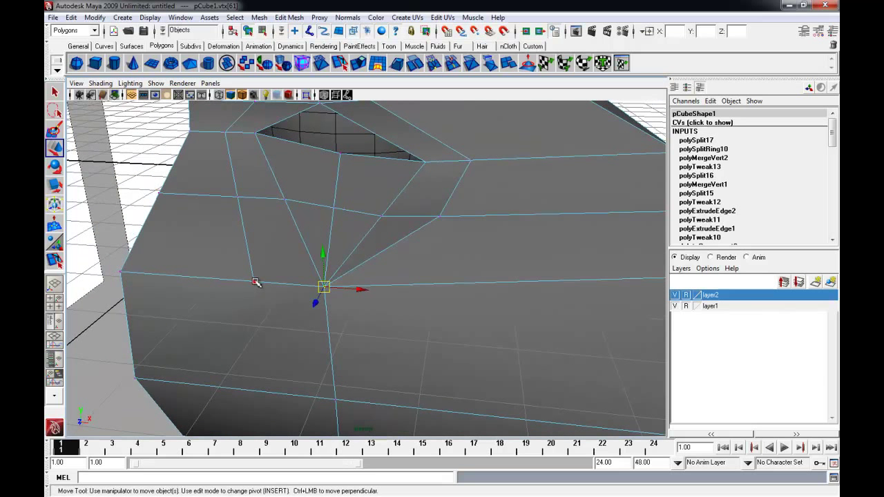
middle_drag(310, 258, 310, 257)
middle_drag(335, 323, 336, 323)
Snap the two inner vertices of the loop just below the eye onto the vertex between them.
alt+middle_drag(393, 264, 383, 303)
mouse_move(380, 290)
alt+mouse_down()
mouse_move(368, 297)
mouse_move(378, 293)
alt+mouse_up()
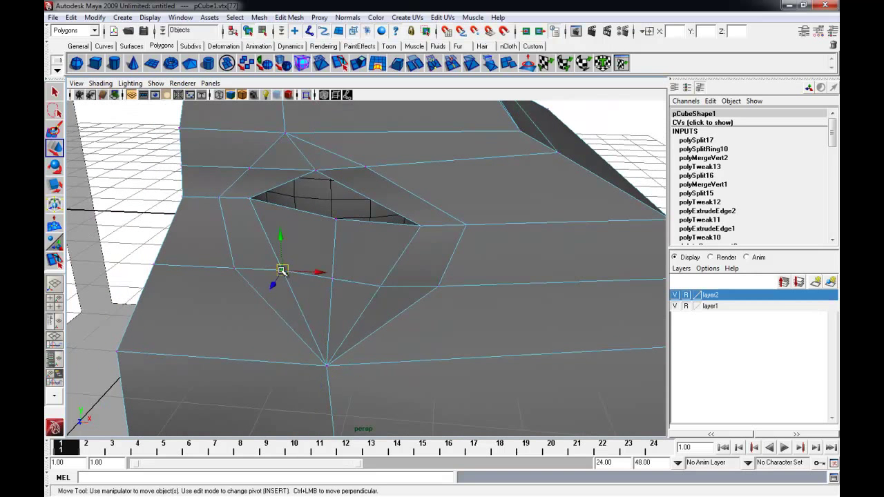
middle_drag(331, 292, 337, 266)
click(384, 290)
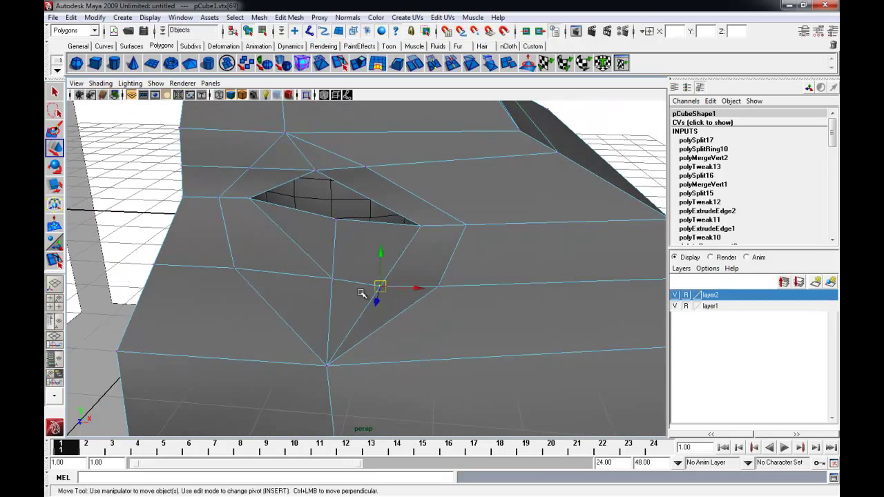
alt+middle_drag(353, 290, 331, 274)
Merge the whole mesh to weld the snapped vertices below the eye, leaving the mesh deselected.
right_drag(331, 274, 357, 266)
scroll(382, 249, down, 1)
alt+drag(382, 250, 410, 243)
click(409, 243)
alt+middle_drag(380, 253, 409, 262)
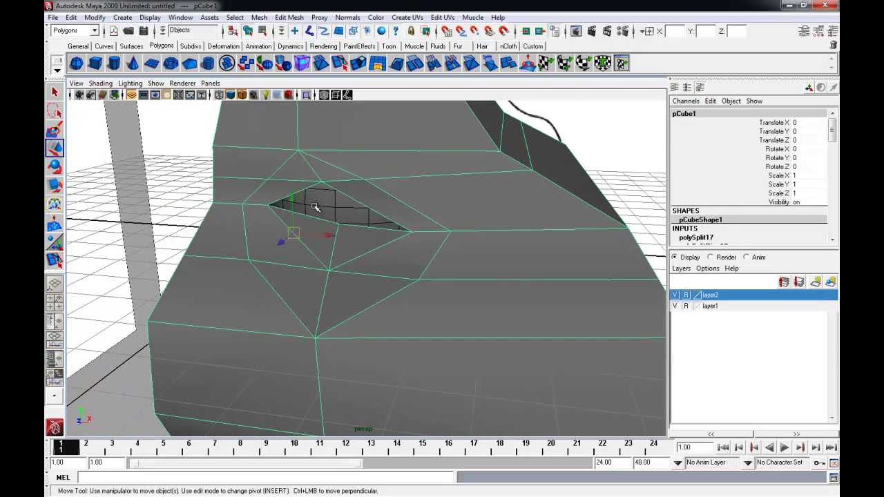
click(288, 18)
click(316, 232)
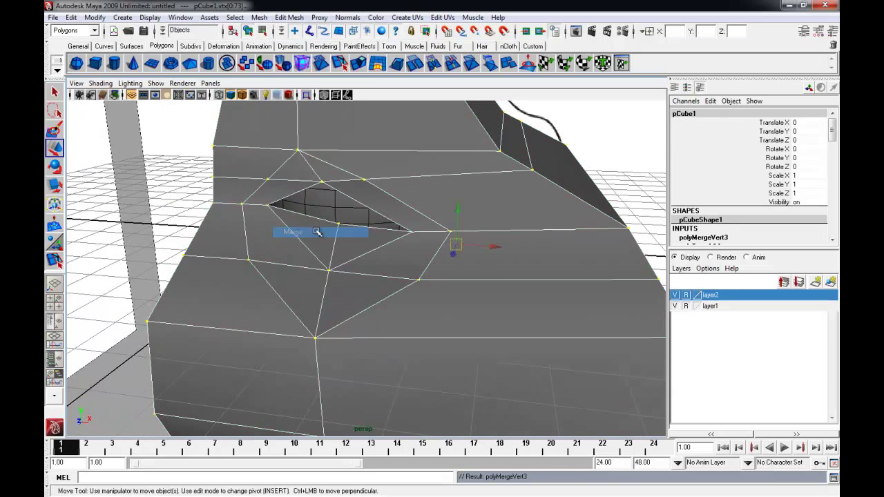
click(612, 177)
Examine the merged topology around the eye opening and cheek from several angles.
alt+drag(456, 216, 391, 221)
alt+right_drag(226, 247, 272, 255)
alt+drag(272, 255, 328, 256)
alt+middle_drag(455, 253, 319, 257)
alt+middle_drag(309, 194, 292, 205)
alt+middle_drag(321, 162, 290, 183)
alt+drag(290, 185, 362, 277)
alt+middle_drag(270, 290, 334, 166)
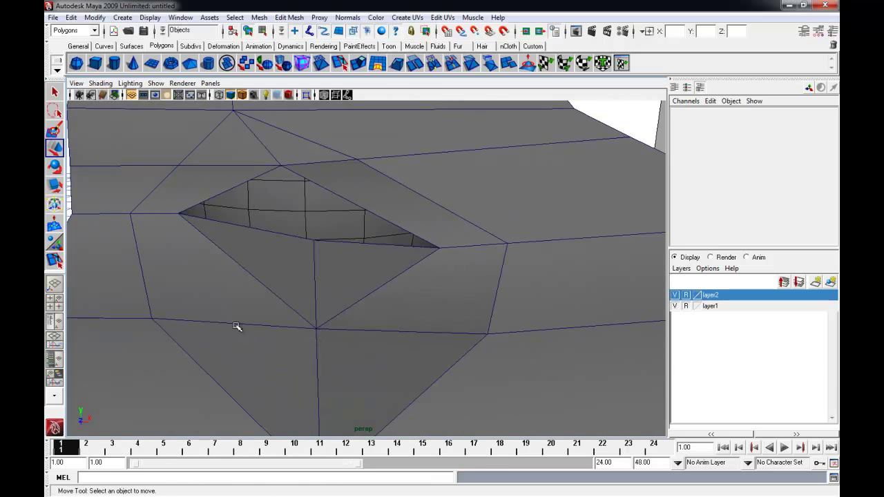
alt+drag(136, 276, 270, 319)
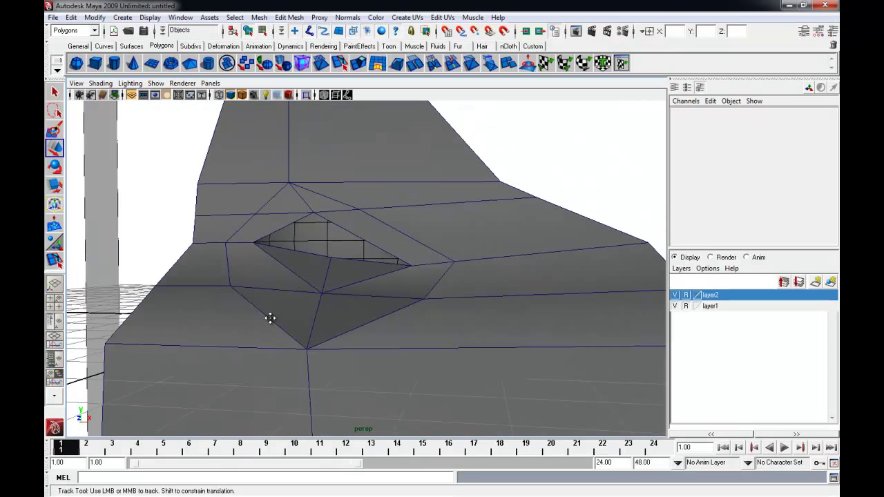
alt+middle_drag(270, 318, 257, 309)
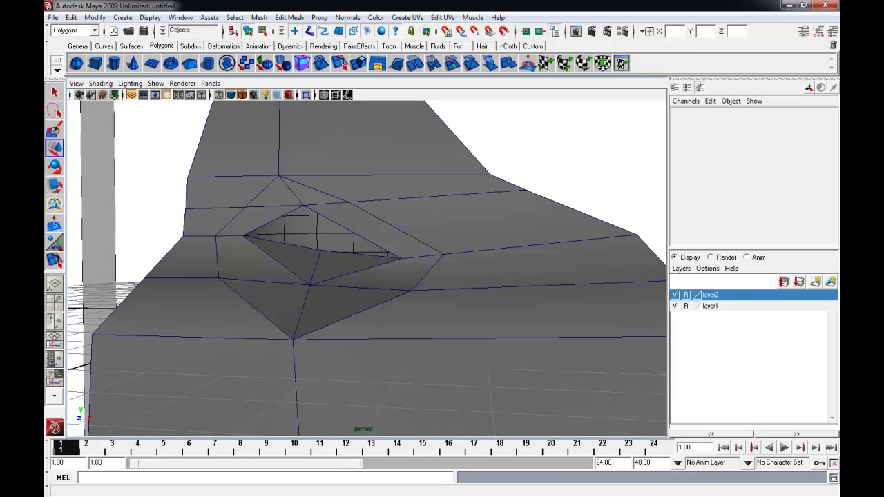
alt+drag(150, 288, 229, 275)
alt+middle_drag(284, 240, 275, 243)
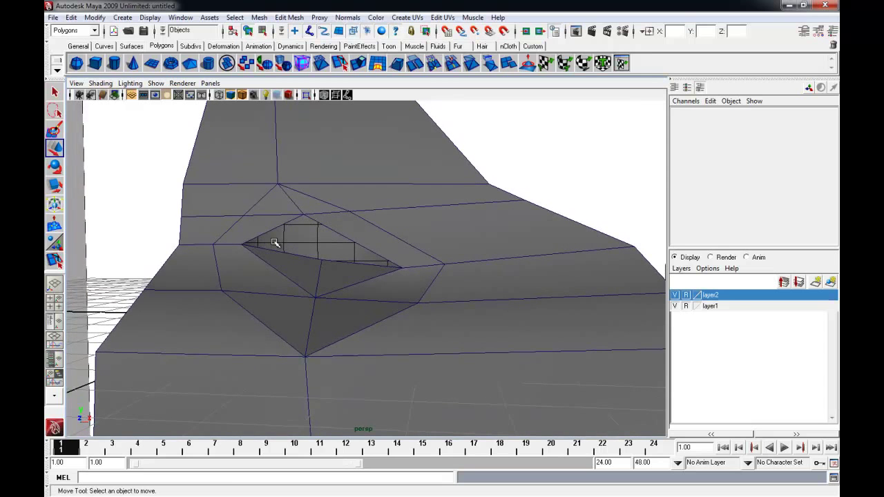
alt+drag(284, 260, 276, 261)
alt+right_drag(276, 261, 302, 276)
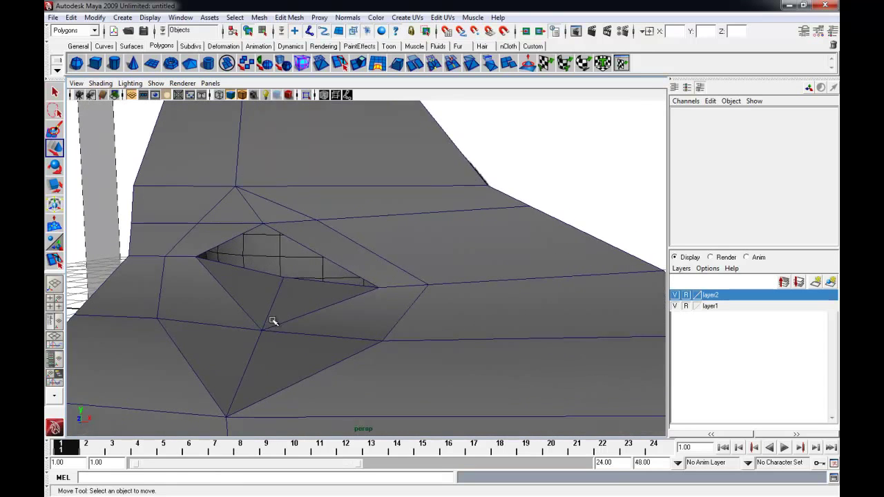
alt+middle_drag(274, 319, 293, 270)
alt+drag(293, 270, 215, 268)
alt+middle_drag(215, 269, 251, 278)
alt+drag(212, 283, 249, 294)
alt+right_drag(248, 295, 351, 297)
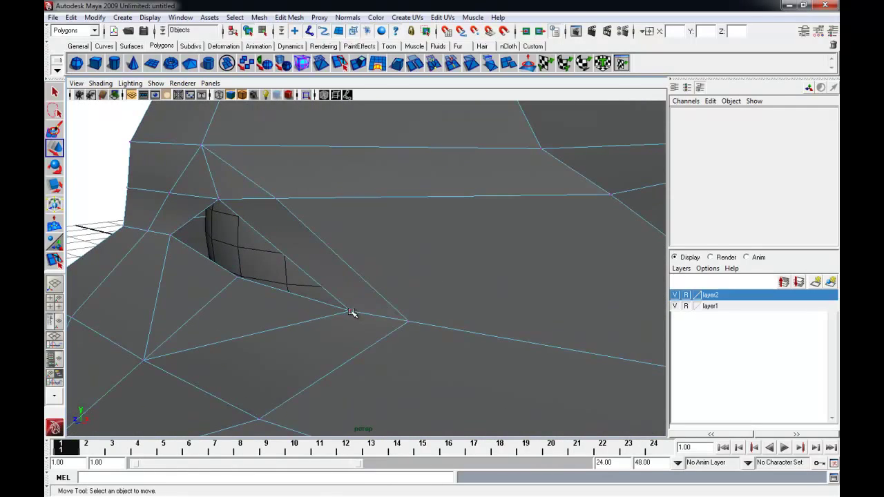
click(351, 312)
drag(334, 315, 349, 311)
key(ctrl+z)
Insert a horizontal edge loop across the upper part of the eye opening, between its corners and its peak.
alt+right_drag(344, 249, 354, 243)
right_drag(355, 241, 366, 236)
alt+drag(364, 239, 375, 246)
alt+middle_drag(374, 245, 355, 247)
click(396, 248)
alt+drag(355, 221, 276, 249)
alt+middle_drag(276, 221, 345, 225)
click(289, 18)
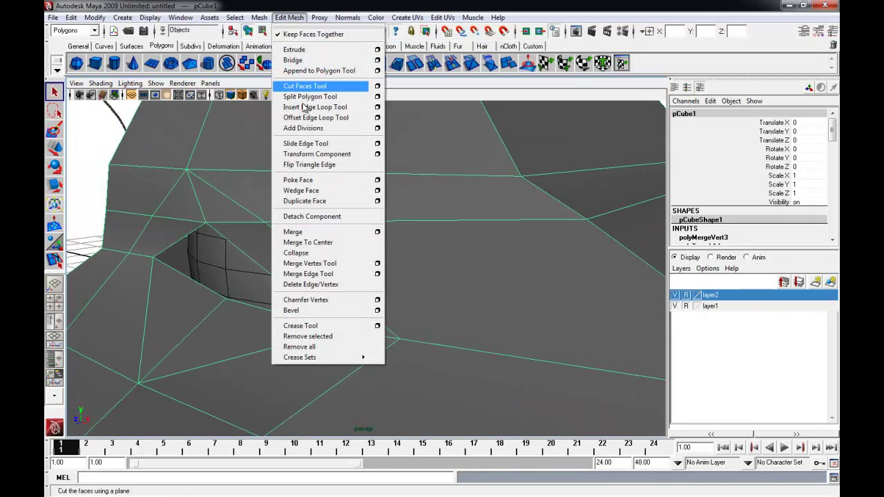
click(307, 108)
alt+drag(289, 232, 277, 259)
key(q)
Adjust the depth along Z of the new loop's vertices on the upper eyelid and the surrounding outer ring.
right_drag(361, 275, 349, 273)
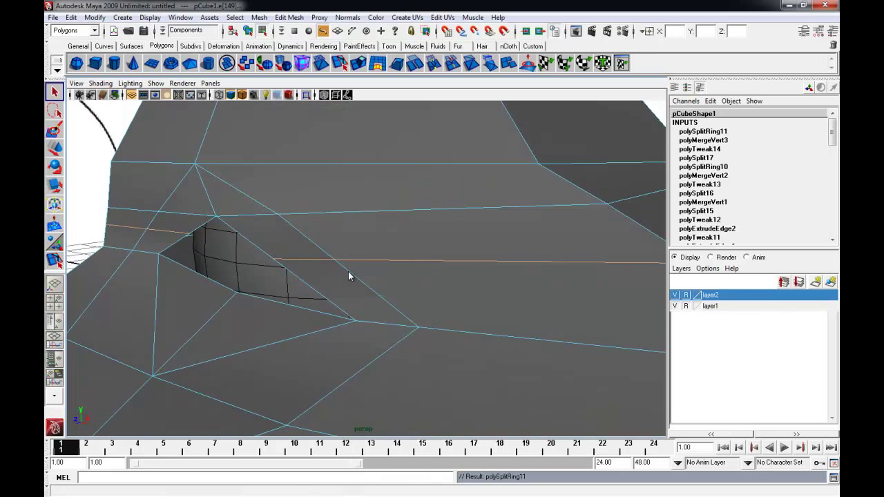
alt+middle_drag(349, 273, 321, 261)
click(248, 250)
alt+drag(255, 250, 195, 271)
key(w)
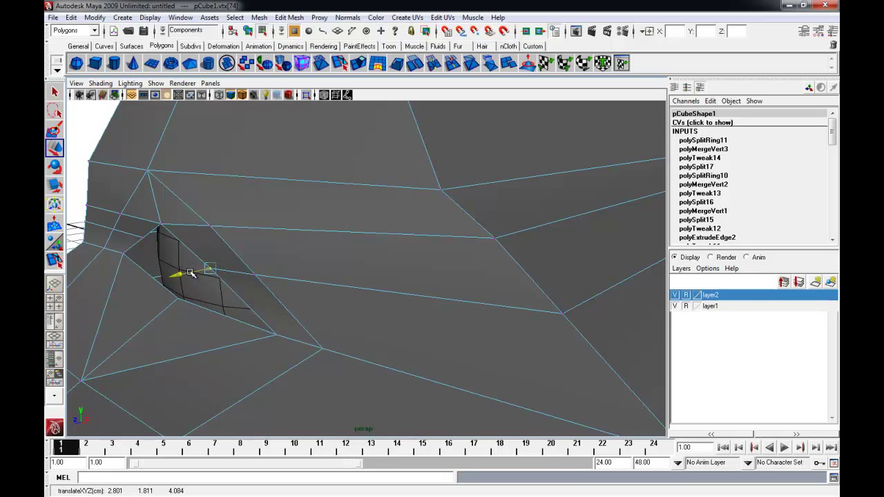
click(256, 275)
mouse_move(242, 279)
mouse_down()
mouse_move(283, 275)
mouse_move(261, 271)
mouse_move(263, 281)
mouse_move(241, 281)
mouse_up()
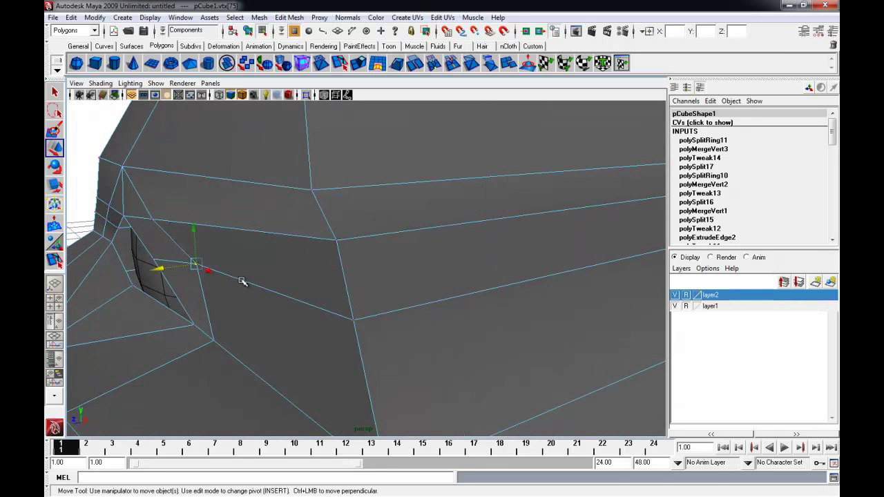
Push the outer brow vertex slightly back along Z and adjust the depth of the upper eyelid vertex.
drag(137, 220, 143, 223)
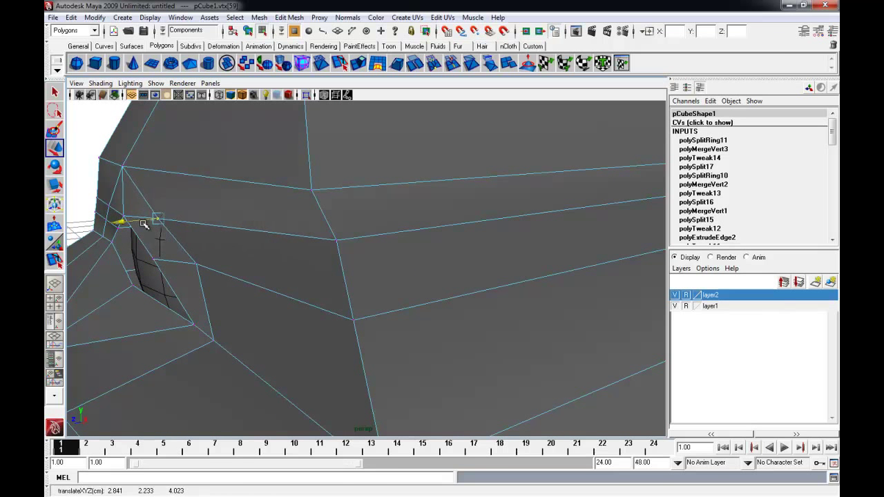
click(152, 260)
alt+drag(146, 269, 160, 286)
alt+middle_drag(160, 286, 231, 303)
alt+drag(231, 303, 303, 300)
Adjust the depth of the three vertices at eye height where the face turns into the side of the head.
alt+drag(410, 295, 229, 274)
drag(413, 302, 446, 297)
click(382, 242)
drag(377, 242, 408, 234)
click(351, 201)
drag(338, 204, 315, 209)
alt+middle_drag(245, 259, 249, 255)
alt+drag(248, 255, 349, 239)
alt+right_drag(349, 239, 394, 270)
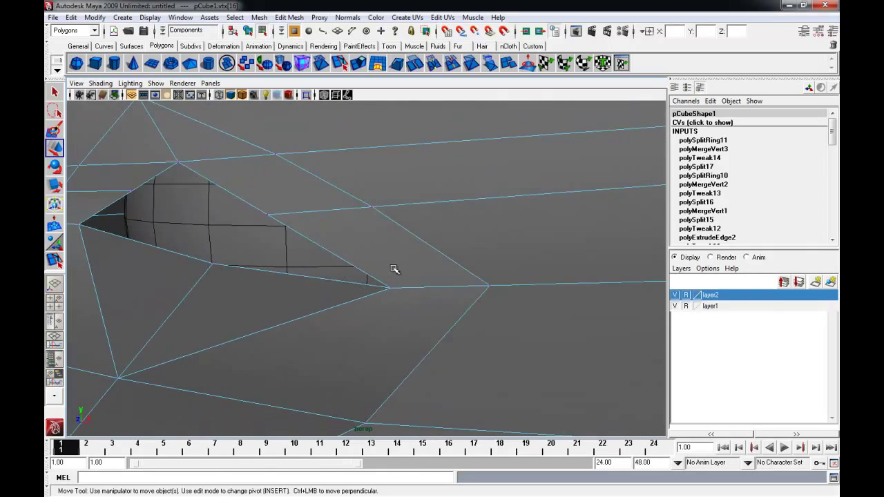
Push the outer eye corner vertex back along Z and pull the outer upper eyelid vertex slightly forward.
alt+drag(395, 270, 261, 264)
alt+middle_drag(261, 264, 317, 218)
click(316, 273)
drag(292, 281, 330, 280)
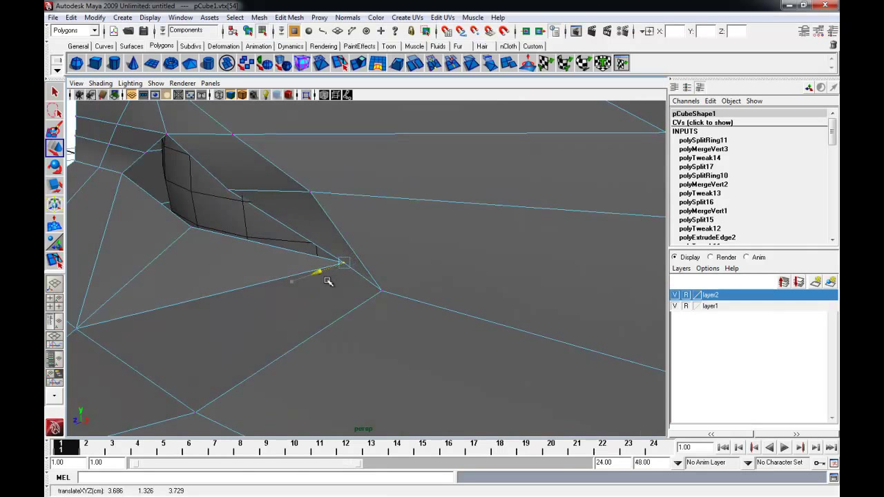
click(229, 192)
drag(213, 196, 208, 197)
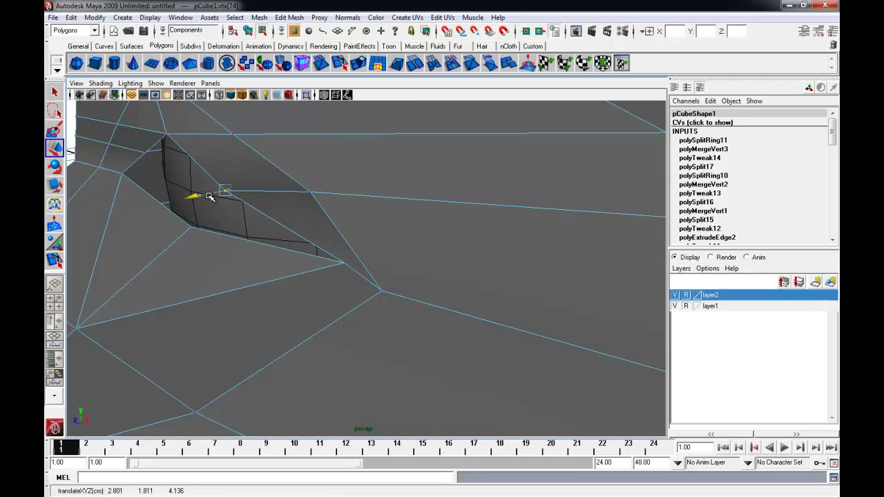
Push the inner upper eyelid vertex and the inner eye corner vertex back along Z.
alt+drag(116, 187, 118, 178)
click(149, 143)
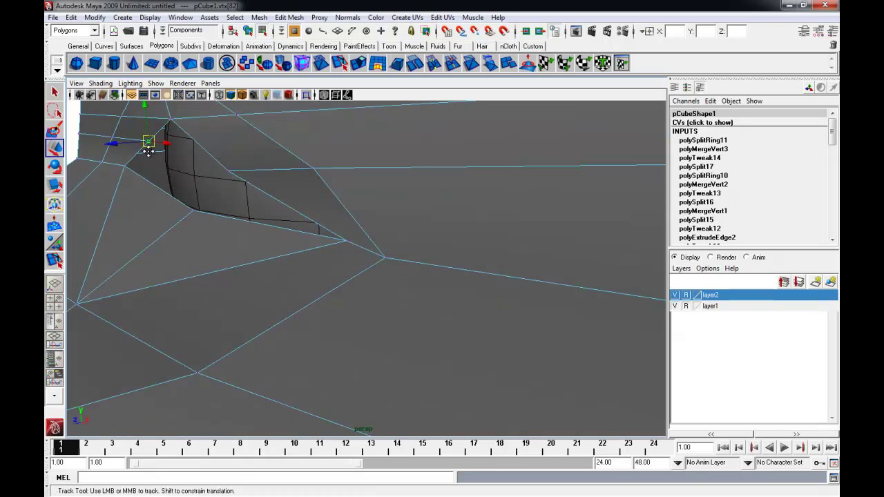
alt+middle_drag(149, 145, 151, 177)
drag(132, 172, 151, 171)
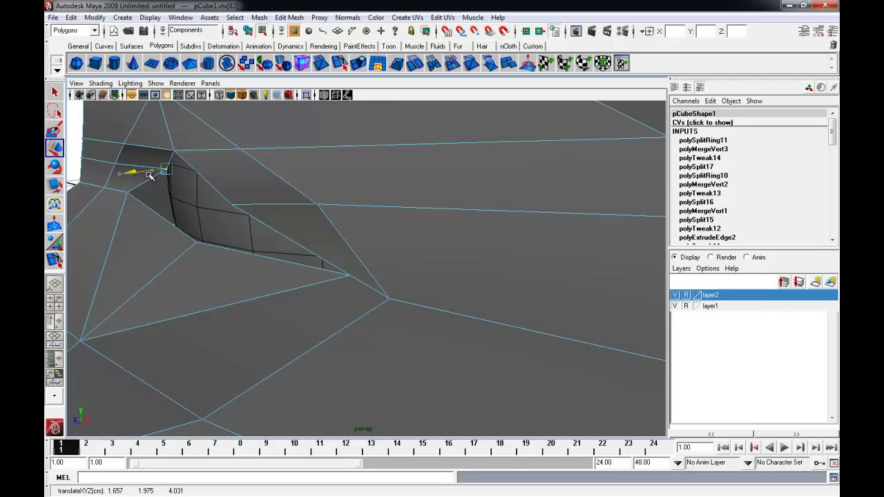
click(128, 191)
drag(113, 193, 139, 199)
click(167, 172)
drag(158, 171, 348, 257)
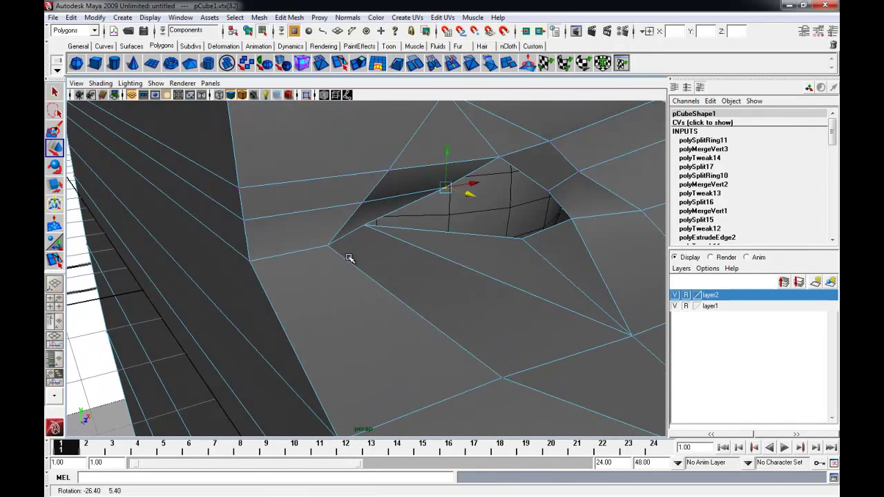
Adjust the depth along Z of the two ring vertices above the inner corner of the eye.
click(364, 203)
alt+middle_drag(365, 206, 367, 237)
drag(384, 243, 374, 238)
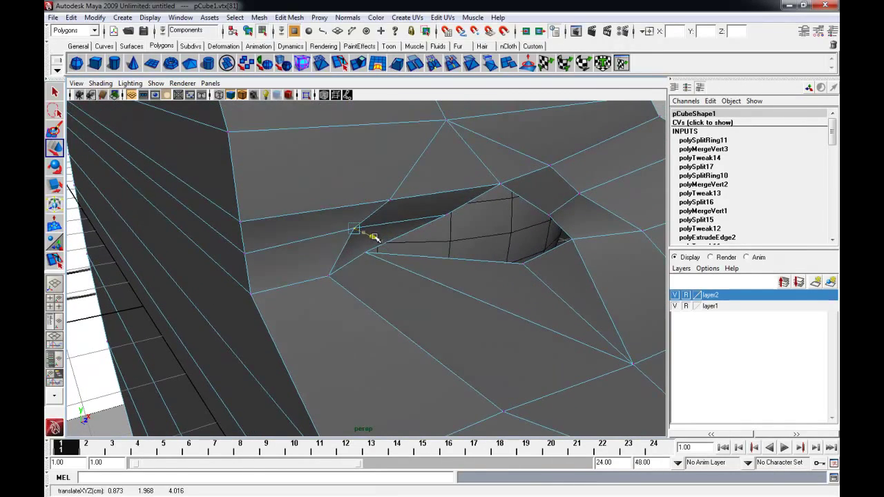
click(390, 201)
drag(407, 207, 429, 222)
Adjust the depth along Z of the three centre-line vertices at the bridge of the nose.
click(414, 216)
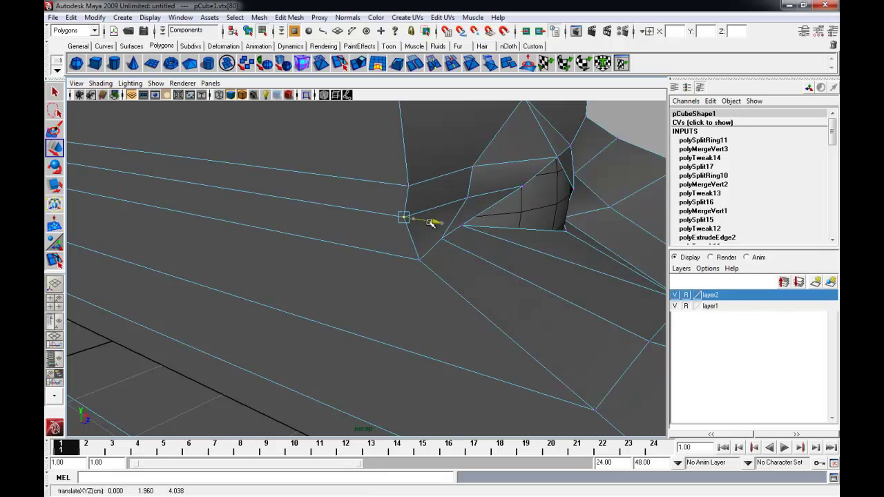
click(421, 259)
drag(446, 264, 433, 264)
click(408, 188)
drag(430, 190, 264, 189)
Push the cheek's side corner vertex just below eye level back along Z.
alt+middle_drag(188, 200, 230, 217)
alt+drag(232, 217, 359, 222)
alt+middle_drag(315, 216, 313, 227)
alt+drag(332, 228, 306, 230)
drag(334, 316, 345, 300)
drag(281, 247, 390, 252)
alt+right_drag(390, 258, 274, 284)
alt+drag(296, 292, 358, 259)
click(297, 255)
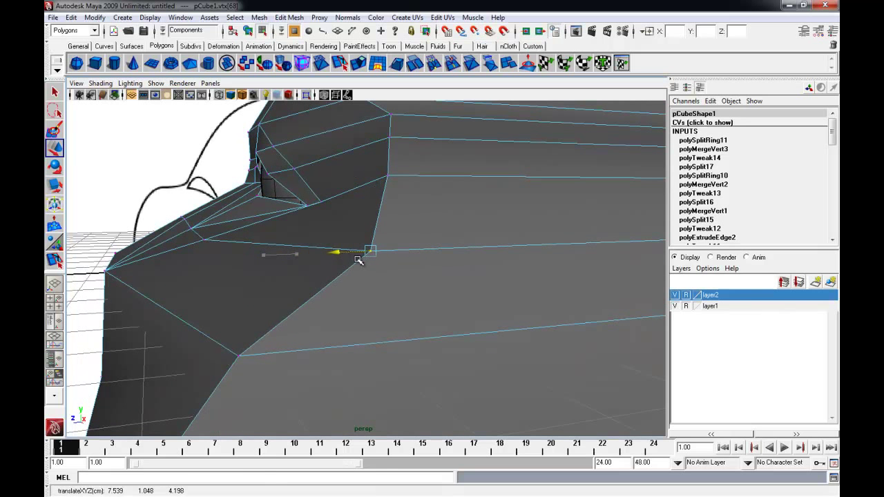
Push the next side corner vertex down the cheek back along Z.
alt+middle_drag(339, 283, 350, 223)
alt+right_drag(351, 223, 331, 217)
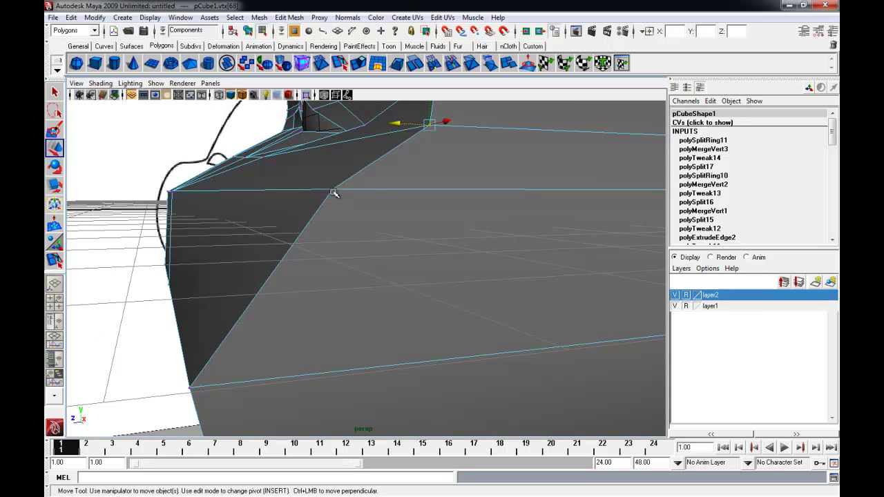
drag(301, 190, 397, 199)
alt+right_drag(378, 233, 287, 248)
alt+drag(286, 247, 422, 271)
Adjust the depth of the corner vertices along the jaw and the underside of the head.
click(326, 269)
alt+drag(385, 310, 342, 250)
drag(264, 282, 359, 273)
drag(310, 306, 335, 263)
click(340, 359)
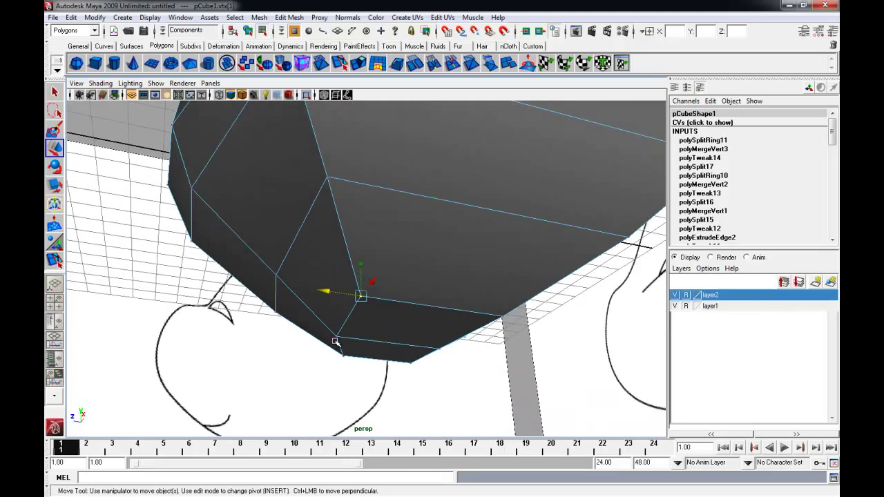
drag(326, 335, 333, 334)
alt+drag(362, 299, 437, 287)
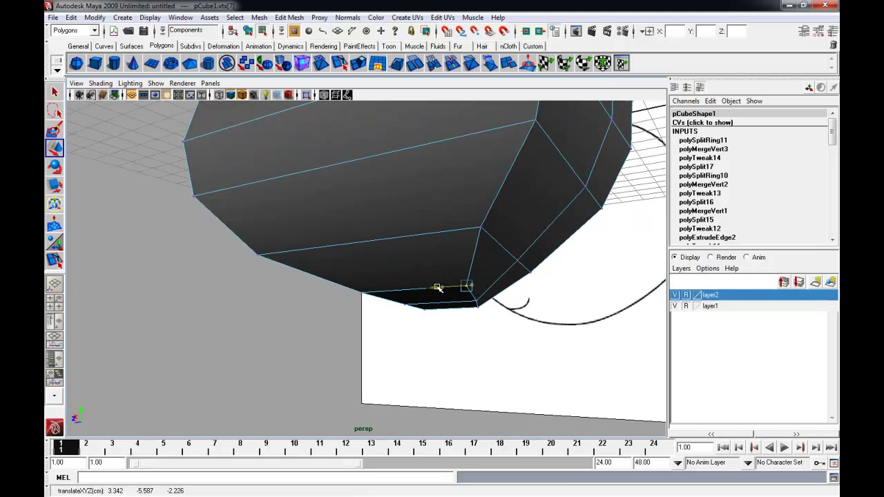
Pull the rear side corner vertices on the lower half of the head forward along Z.
click(480, 228)
drag(453, 232, 420, 235)
alt+middle_drag(475, 197, 472, 275)
click(533, 247)
drag(500, 249, 456, 256)
alt+middle_drag(504, 193, 504, 223)
alt+drag(504, 227, 477, 269)
alt+drag(519, 204, 557, 227)
drag(546, 270, 492, 267)
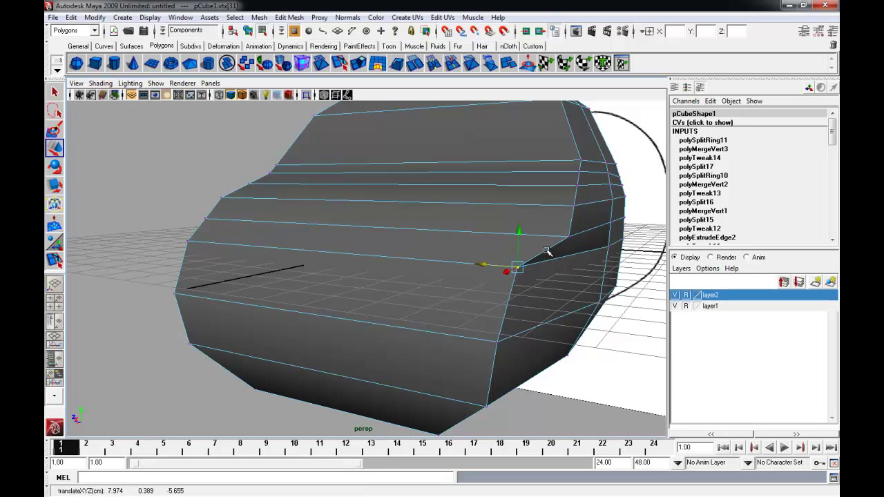
Move the three rear side corner vertices around mid-height of the head forward along Z into a vertical line.
click(571, 237)
drag(540, 236, 487, 234)
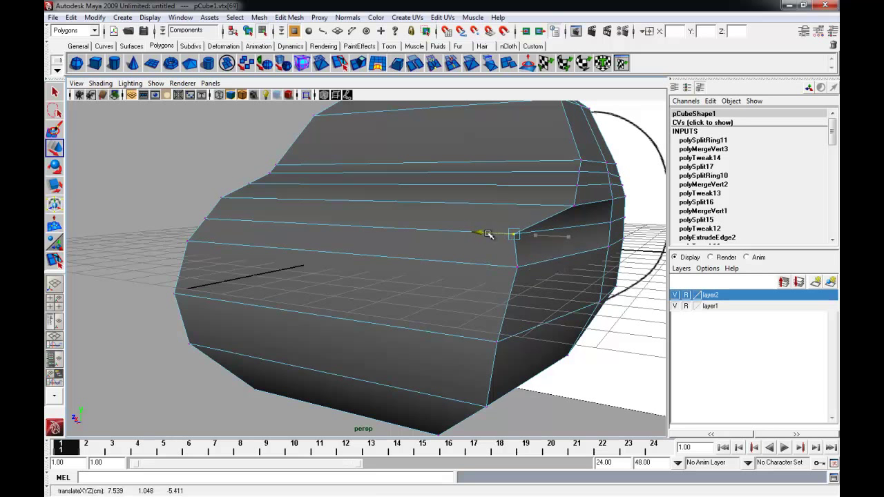
click(519, 266)
drag(493, 266, 488, 266)
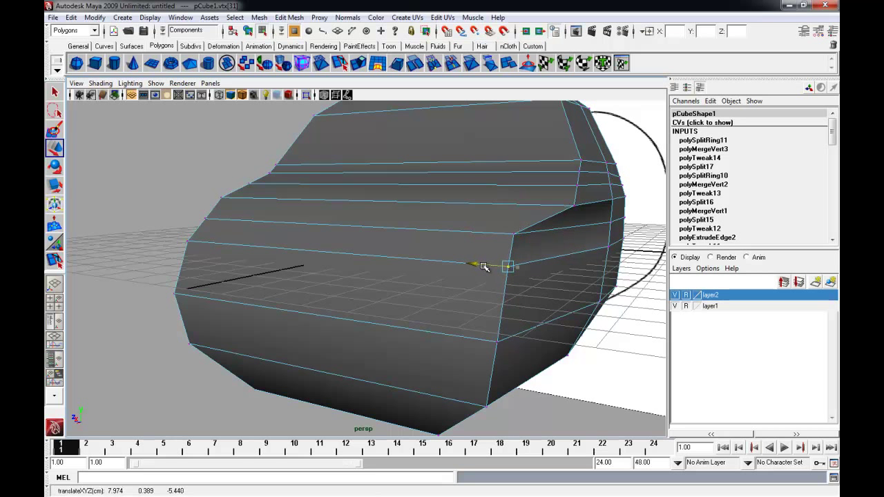
click(582, 204)
drag(582, 204, 476, 202)
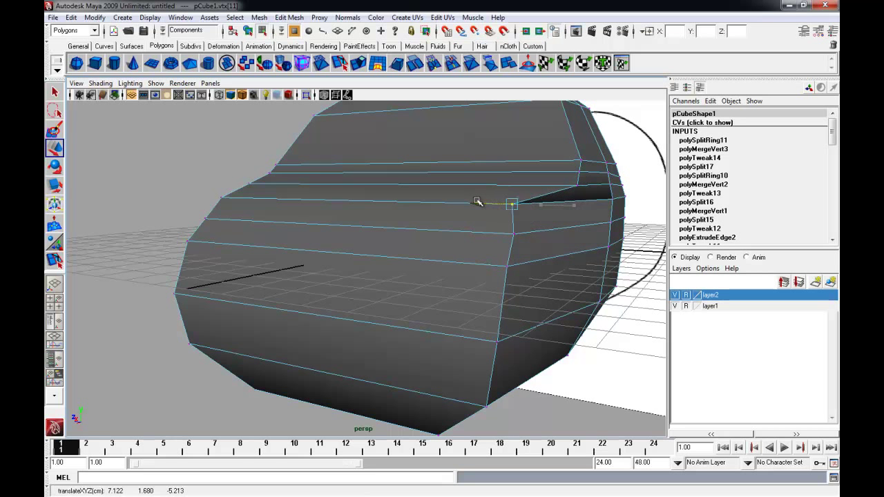
Move the rear side corner vertices above mid-height forward along Z to continue the vertical line, and return to object mode.
click(573, 184)
alt+drag(574, 184, 515, 201)
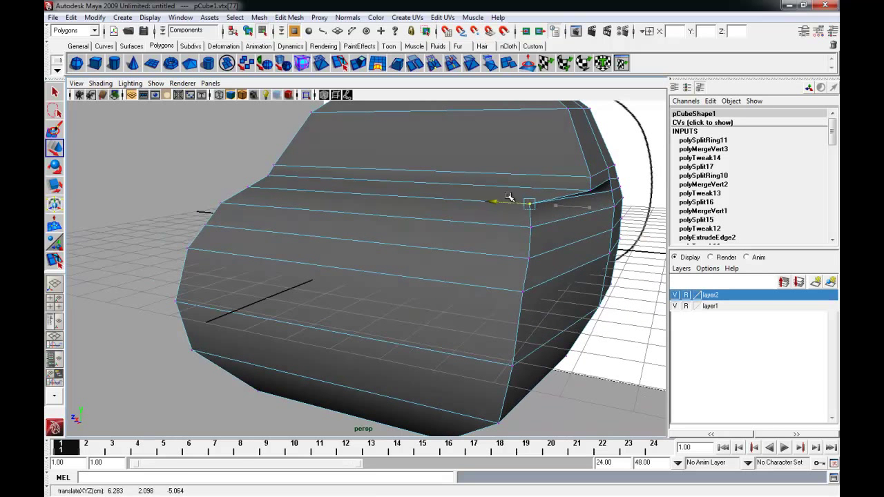
click(589, 191)
drag(589, 191, 495, 172)
click(592, 177)
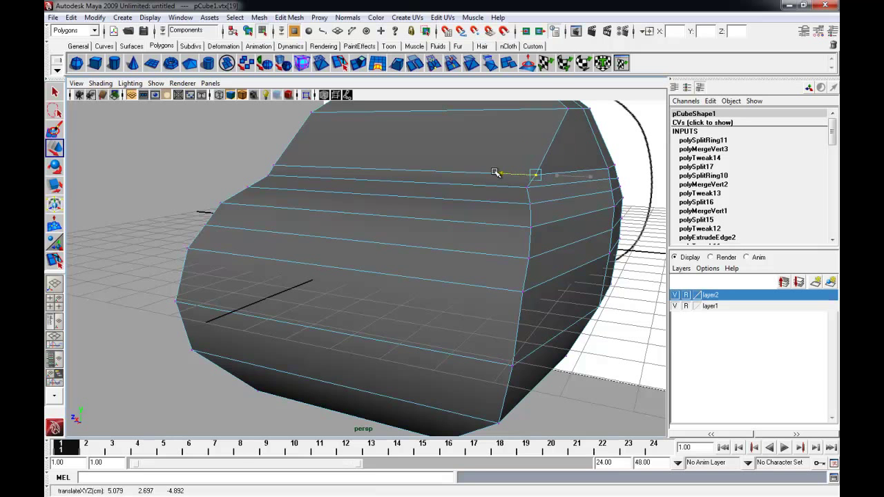
alt+drag(525, 142, 498, 189)
click(528, 139)
drag(497, 139, 464, 143)
click(370, 131)
right_drag(449, 198, 482, 185)
click(522, 168)
Examine the half head's shape from the side and front, ending close to the eye opening.
alt+drag(377, 285, 432, 293)
alt+middle_drag(432, 293, 429, 270)
alt+drag(429, 269, 324, 288)
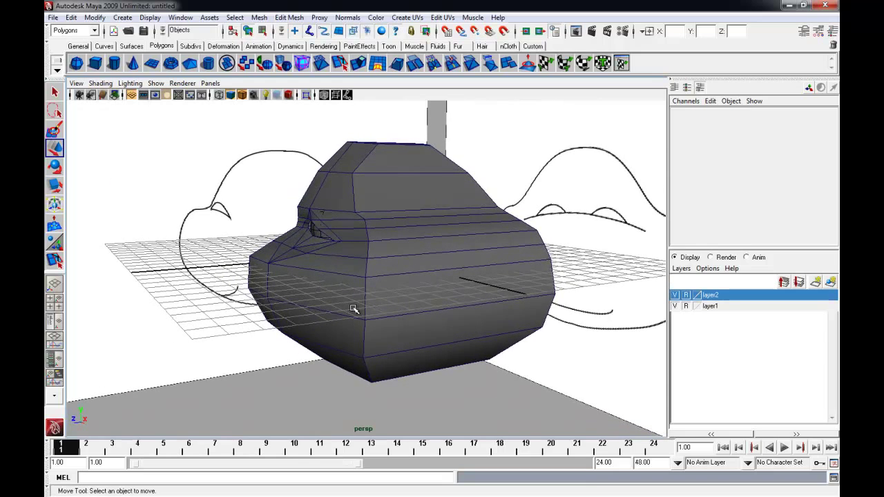
alt+drag(356, 284, 332, 288)
alt+right_drag(333, 288, 416, 269)
alt+drag(431, 274, 362, 301)
alt+right_drag(328, 293, 408, 304)
mouse_move(400, 302)
alt+mouse_down()
mouse_move(359, 310)
mouse_move(394, 311)
alt+mouse_up()
Try to move a vertex at the eye opening along Z, and undo the move.
right_click(276, 284)
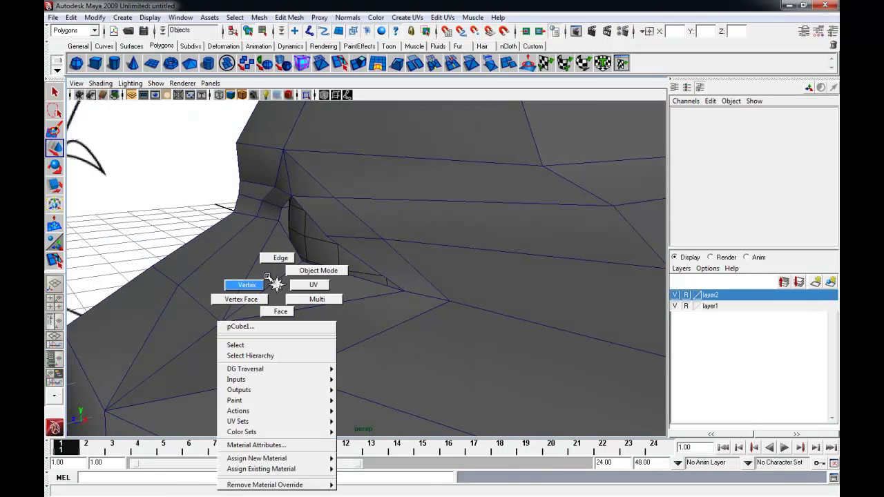
right_drag(266, 285, 252, 285)
click(303, 263)
click(298, 225)
drag(301, 246, 271, 247)
key(ctrl+z)
Adjust the depth of the front side corner vertices at brow and eye level along Z.
alt+drag(304, 283, 364, 294)
click(460, 279)
alt+drag(461, 282, 373, 296)
click(458, 312)
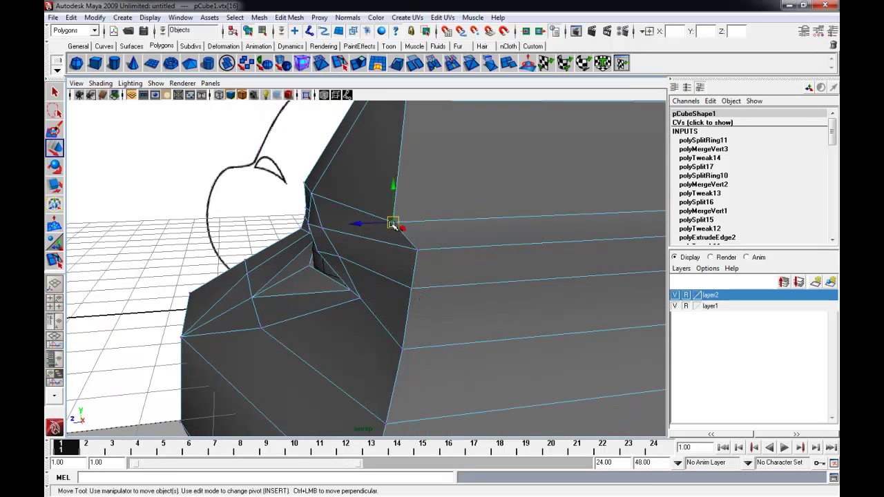
drag(373, 226, 490, 214)
Insert a vertical edge loop down the face between the eye and the side corner, crossing the brow edge above the eye.
key(q)
right_drag(490, 214, 444, 201)
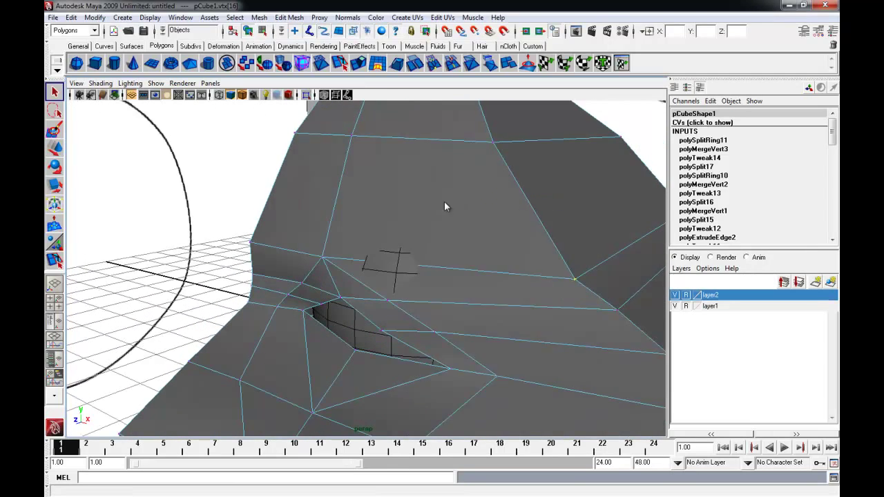
click(458, 210)
click(326, 17)
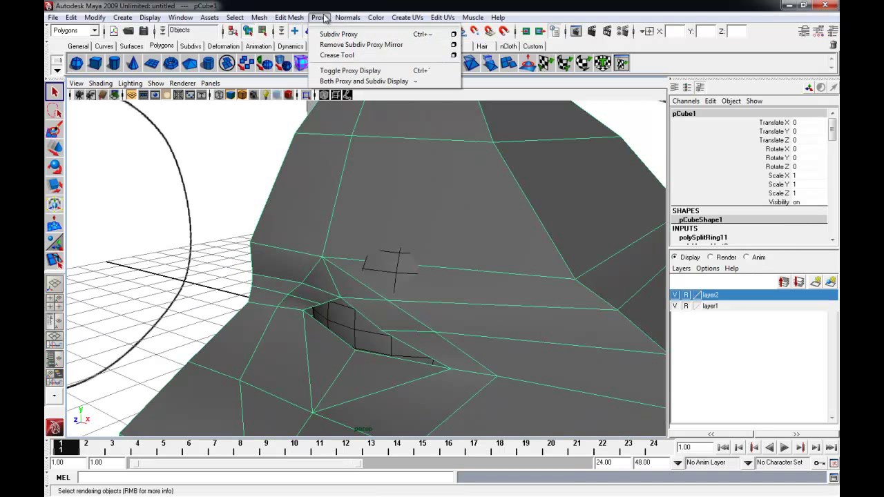
mouse_move(288, 17)
click(311, 109)
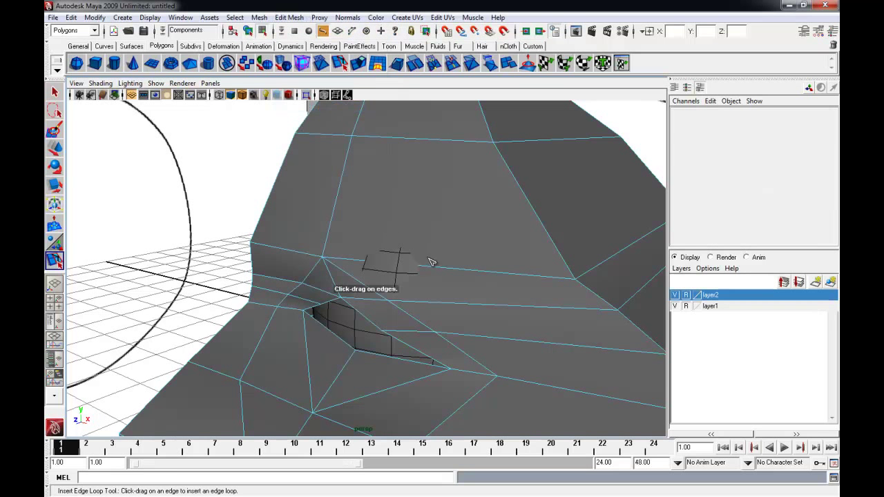
drag(428, 262, 417, 267)
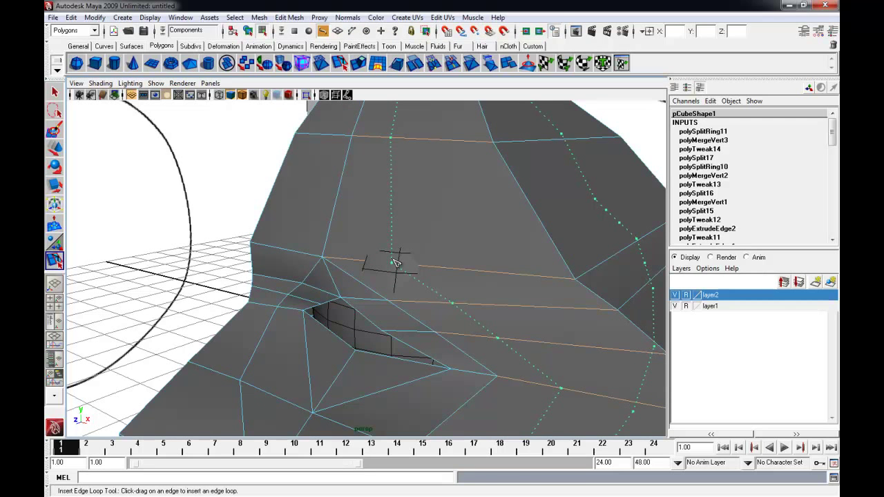
drag(392, 259, 393, 258)
key(q)
Adjust the depth of the new loop's vertices beside the eye's outer corner to round the face.
right_drag(463, 266, 418, 262)
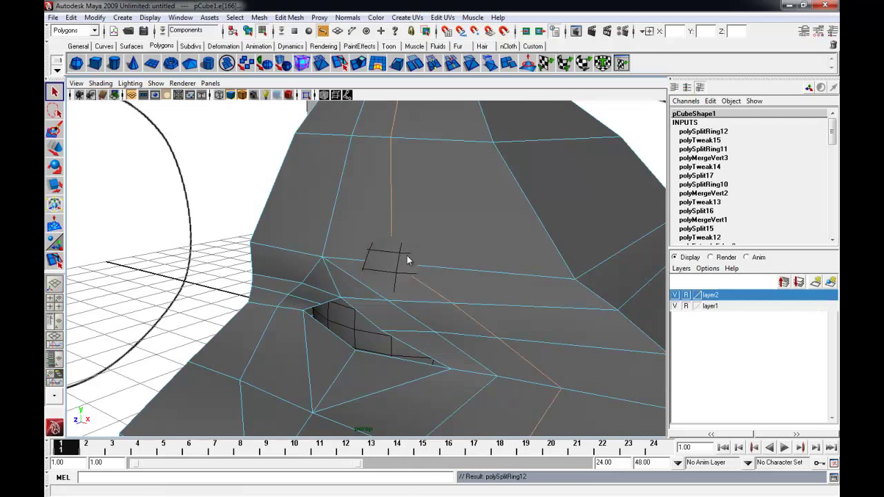
drag(419, 278, 419, 280)
alt+drag(419, 279, 347, 276)
key(w)
click(338, 250)
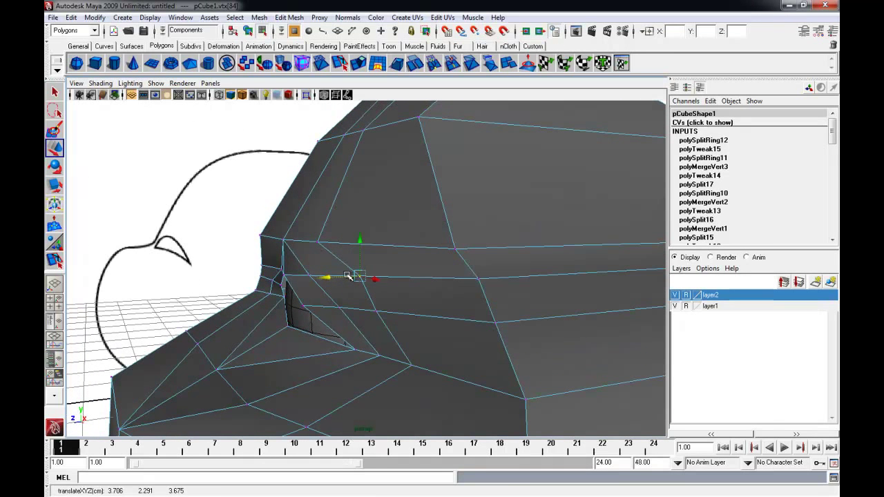
drag(371, 312, 385, 314)
click(411, 365)
drag(410, 365, 253, 335)
Raise the vertices around the underside of the eye along Y to smooth the upper cheek.
alt+drag(302, 327, 481, 325)
alt+drag(526, 296, 428, 283)
drag(489, 256, 491, 248)
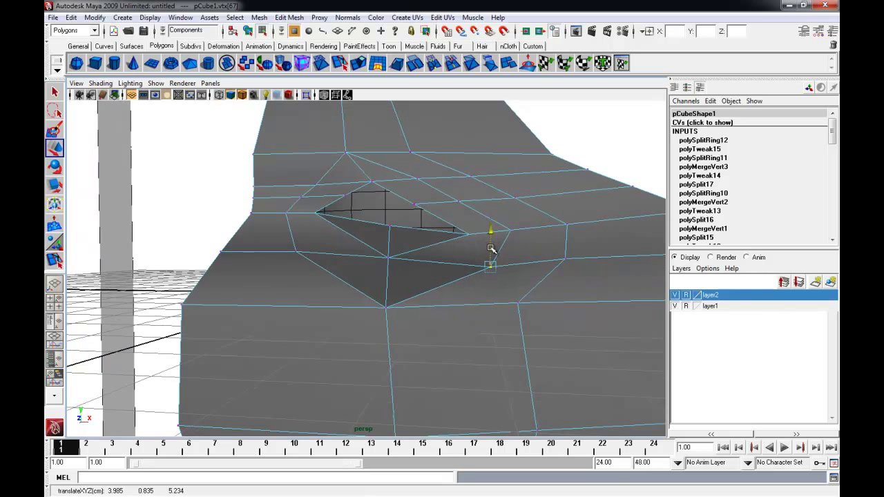
drag(295, 230, 294, 214)
drag(222, 252, 195, 245)
In the side view, raise the top cheek vertex and move the front cheek vertex along Z to fit the reference outline.
key(space)
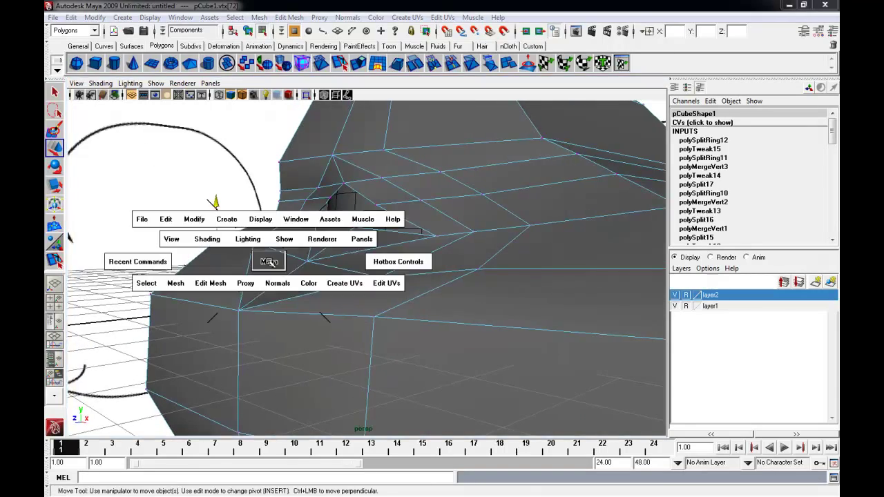
key(space)
key(space)
alt+middle_drag(406, 345, 482, 355)
alt+right_drag(297, 326, 373, 317)
alt+middle_drag(299, 250, 327, 270)
drag(248, 218, 252, 194)
click(183, 300)
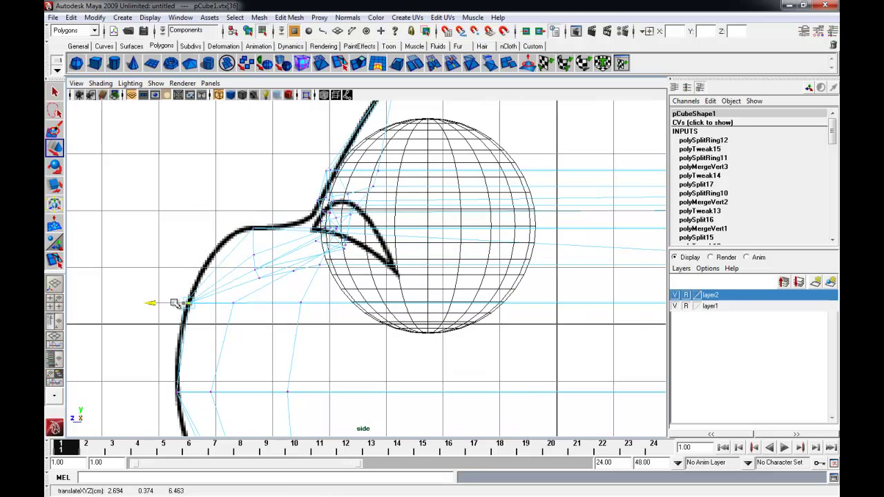
Raise the remaining upper cheek vertices along Y toward the reference outline in the side view.
click(251, 254)
drag(254, 231, 253, 222)
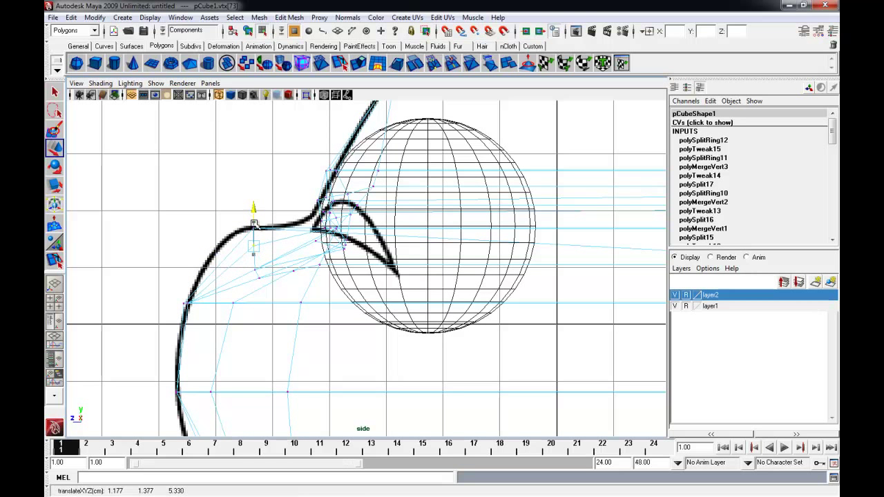
click(255, 271)
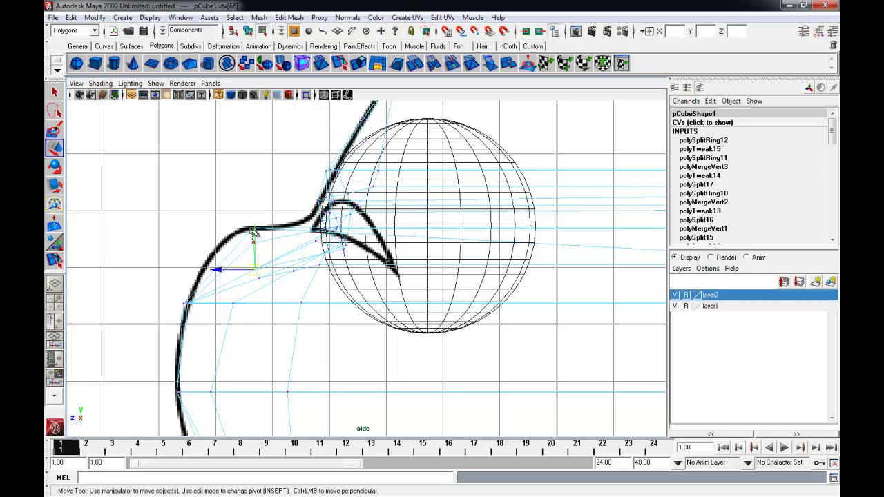
click(264, 260)
click(256, 272)
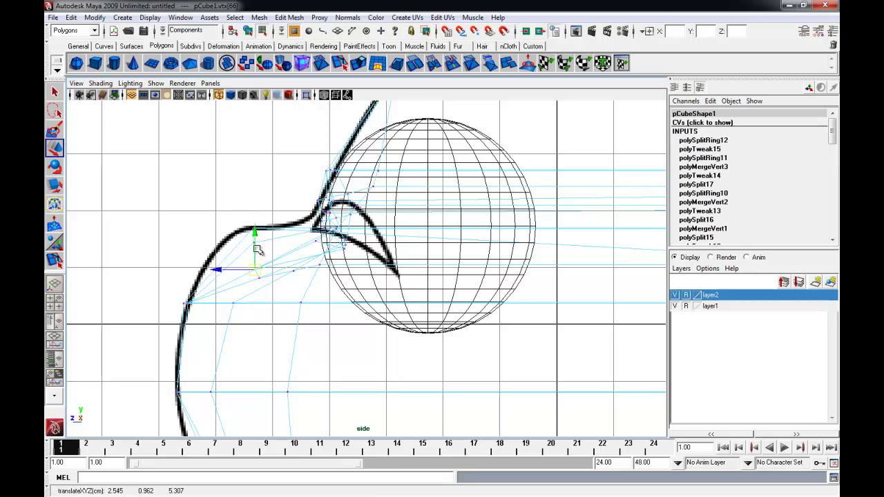
click(259, 276)
drag(257, 263, 258, 256)
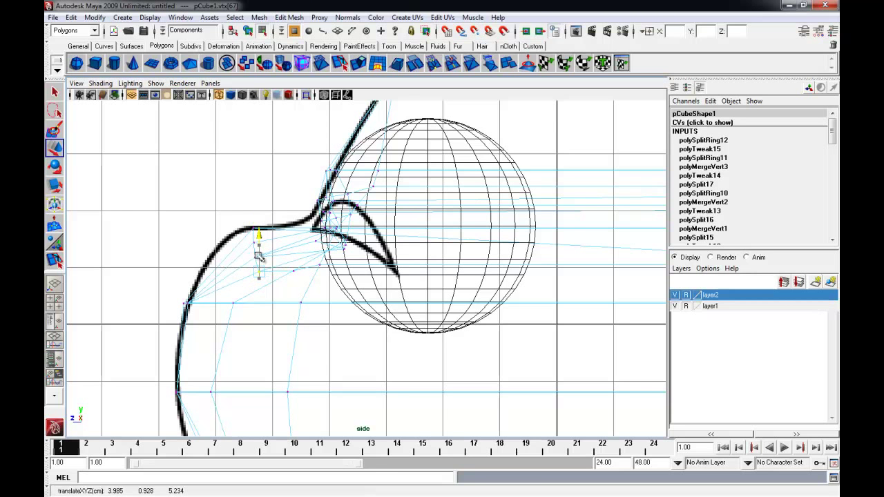
Delete the inner faces closing off the half head along its centre plane, and return to object mode.
key(space)
key(space)
alt+drag(434, 247, 343, 251)
mouse_move(279, 239)
alt+mouse_down()
mouse_move(389, 250)
mouse_move(299, 289)
mouse_move(462, 292)
alt+mouse_up()
alt+drag(299, 290, 310, 288)
alt+right_drag(310, 288, 263, 295)
alt+drag(263, 296, 274, 301)
right_drag(275, 291, 276, 315)
alt+drag(255, 308, 218, 286)
scroll(222, 296, down, 3)
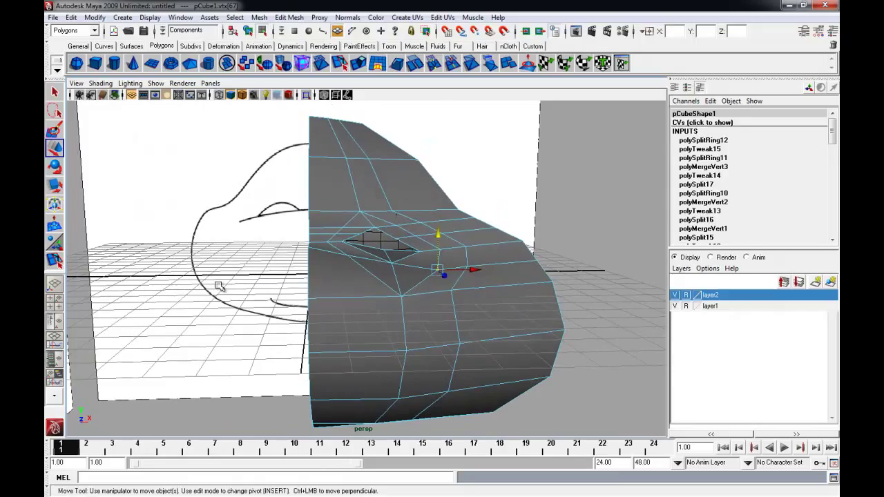
scroll(218, 286, down, 1)
drag(321, 443, 324, 440)
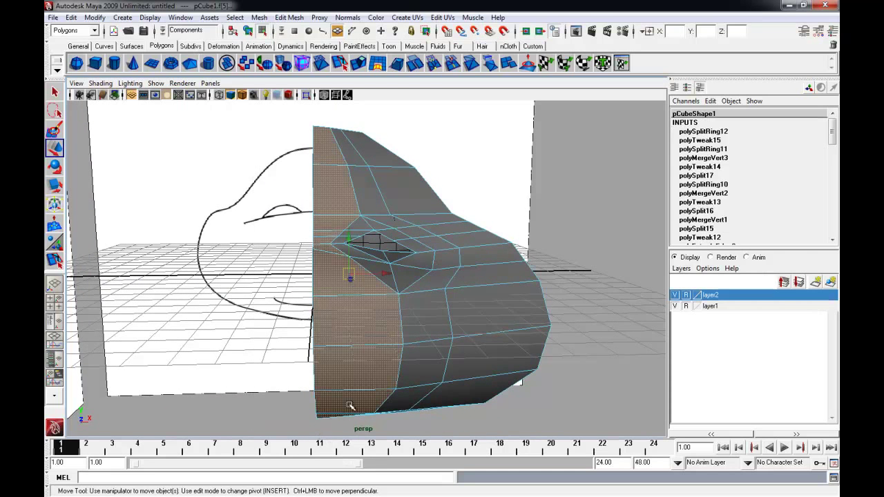
alt+drag(354, 407, 419, 400)
mouse_move(361, 367)
alt+mouse_down()
mouse_move(324, 402)
mouse_move(402, 396)
mouse_move(387, 361)
mouse_move(405, 252)
mouse_move(327, 251)
alt+mouse_up()
key(4)
mouse_move(402, 308)
alt+mouse_down()
mouse_move(223, 282)
mouse_move(366, 303)
mouse_move(345, 321)
mouse_move(318, 308)
mouse_move(418, 295)
mouse_move(399, 282)
mouse_move(353, 284)
mouse_move(361, 281)
alt+mouse_up()
key(5)
key(Delete)
key(q)
right_drag(365, 281, 413, 267)
Delete the diagonal edge between the front cheek vertex and the vertex below the eye.
alt+drag(499, 251, 507, 281)
alt+right_drag(436, 284, 604, 299)
alt+drag(552, 280, 406, 276)
alt+drag(304, 261, 316, 281)
alt+drag(251, 248, 265, 255)
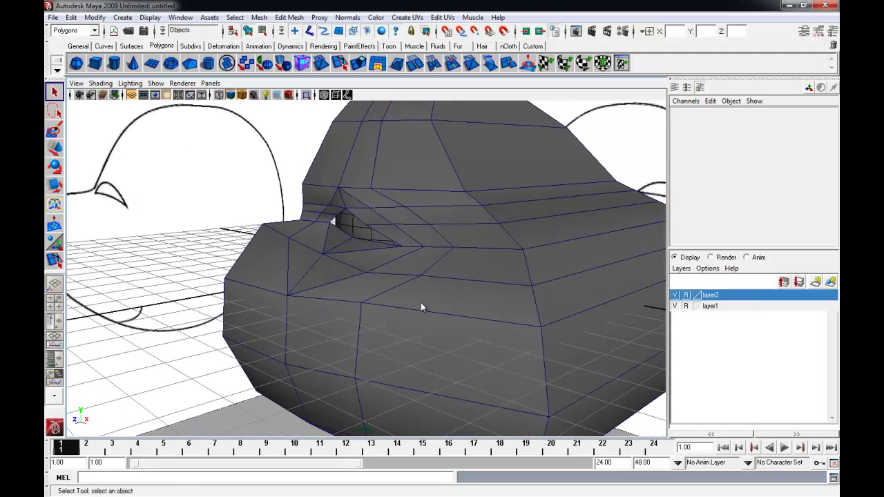
click(303, 17)
click(316, 107)
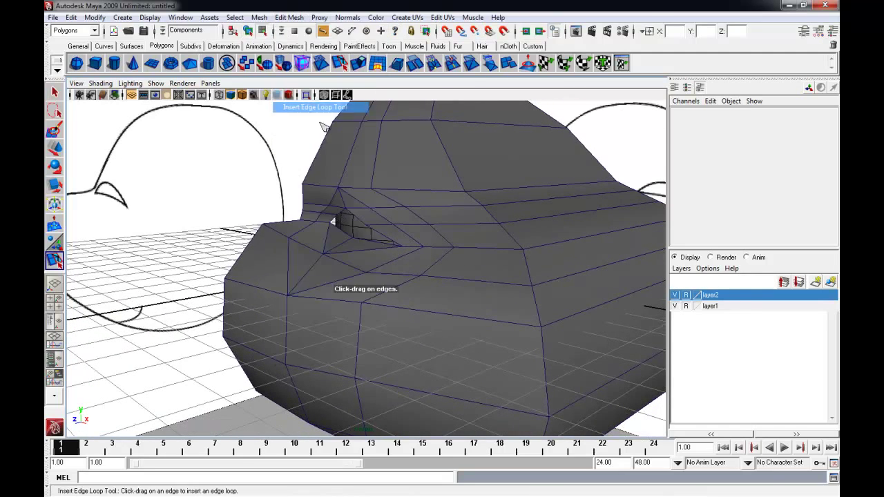
click(307, 273)
click(308, 274)
click(308, 275)
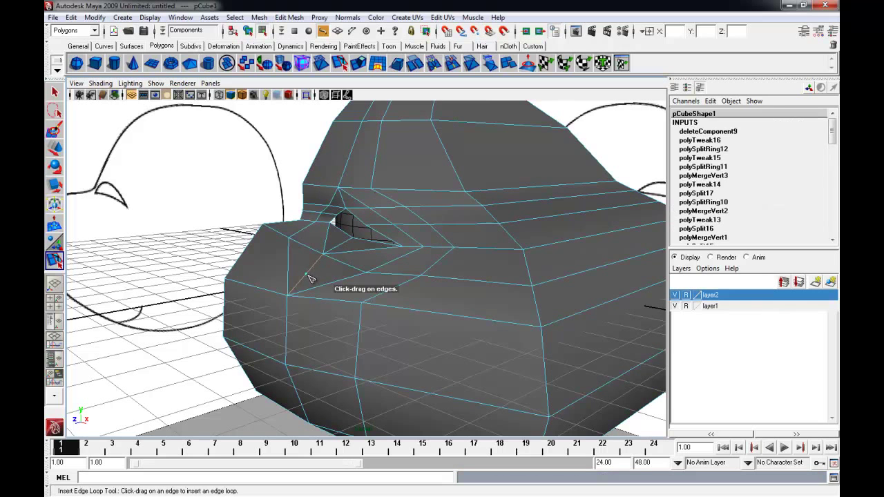
key(Delete)
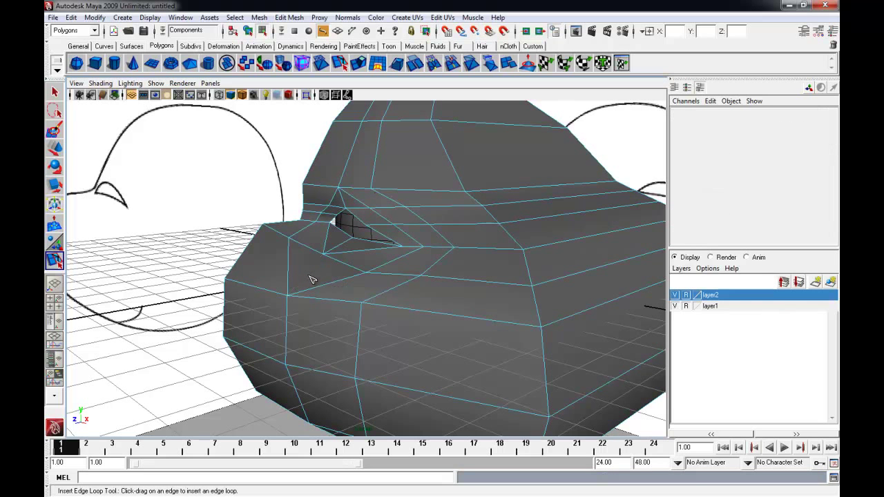
Insert an edge loop between the head's centre line and the inner corner of the eye.
alt+drag(311, 232, 475, 229)
alt+right_drag(475, 230, 494, 213)
alt+middle_drag(476, 197, 461, 253)
right_drag(410, 237, 395, 237)
click(387, 246)
alt+drag(407, 250, 376, 265)
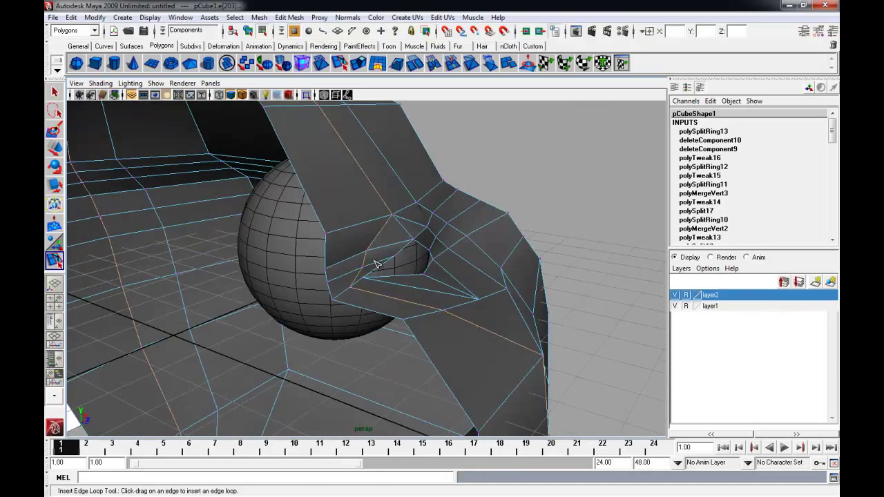
Adjust the new loop's vertex beside the inner eye corner along Z.
right_click(381, 257)
right_drag(365, 255, 364, 255)
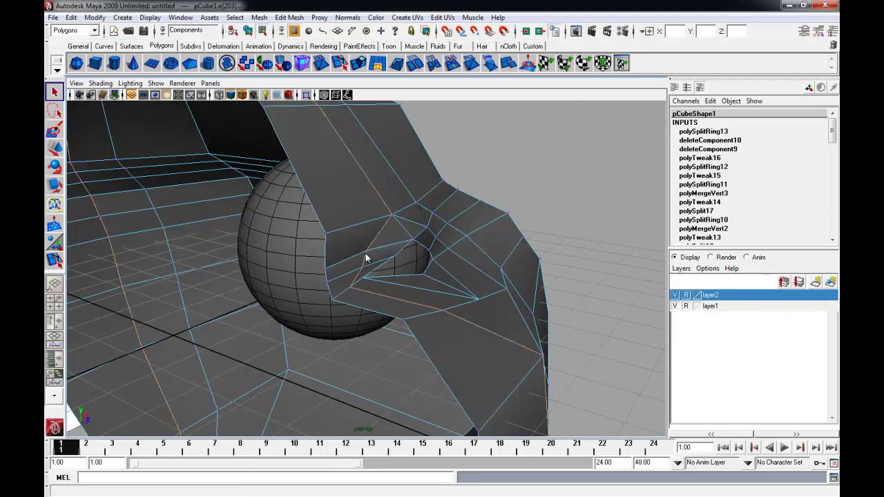
key(w)
click(370, 252)
alt+drag(377, 256, 361, 272)
click(394, 259)
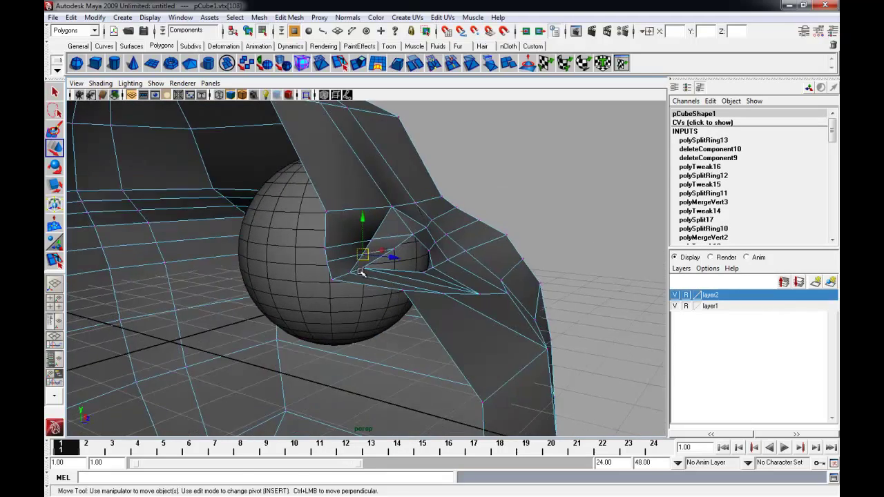
Shift the new loop's upper vertex beside the inner eye toward the centre line to open up the fold.
alt+right_drag(360, 272, 385, 279)
alt+drag(385, 279, 401, 259)
alt+drag(379, 197, 211, 219)
alt+drag(232, 163, 368, 170)
alt+drag(386, 219, 339, 235)
alt+right_drag(238, 210, 273, 207)
alt+middle_drag(272, 207, 295, 225)
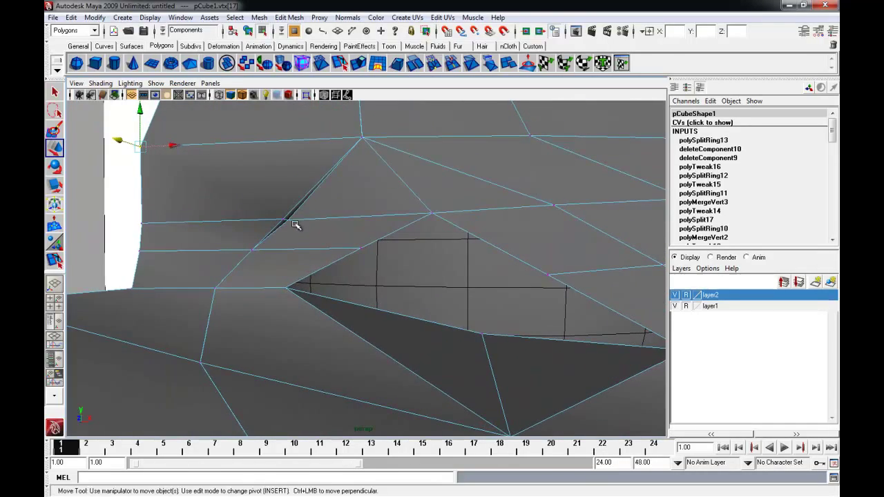
drag(273, 217, 300, 294)
alt+drag(300, 295, 384, 301)
drag(496, 310, 377, 269)
alt+drag(377, 269, 339, 247)
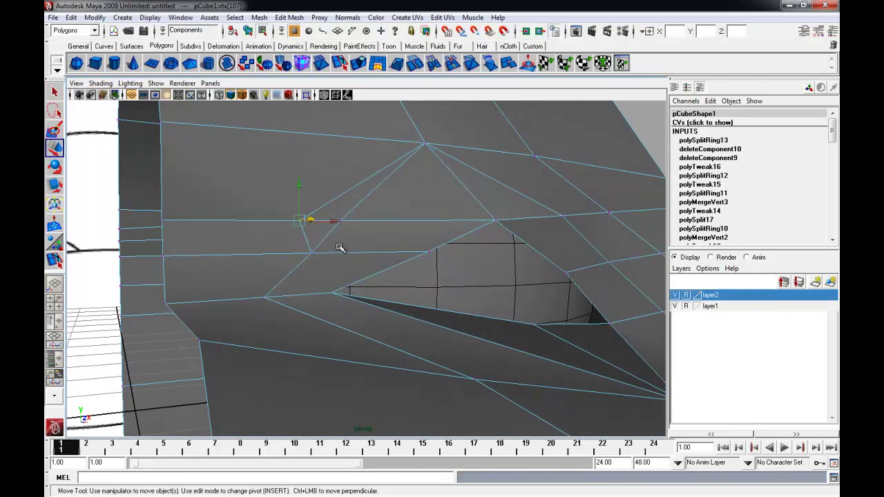
Reposition the next loop vertex down and adjust the depth of the vertex above the inner eye corner.
alt+middle_drag(339, 247, 366, 265)
drag(361, 242, 367, 297)
click(349, 261)
alt+drag(363, 261, 502, 263)
mouse_move(502, 263)
alt+mouse_down()
mouse_move(469, 259)
mouse_move(521, 264)
mouse_move(489, 258)
alt+mouse_up()
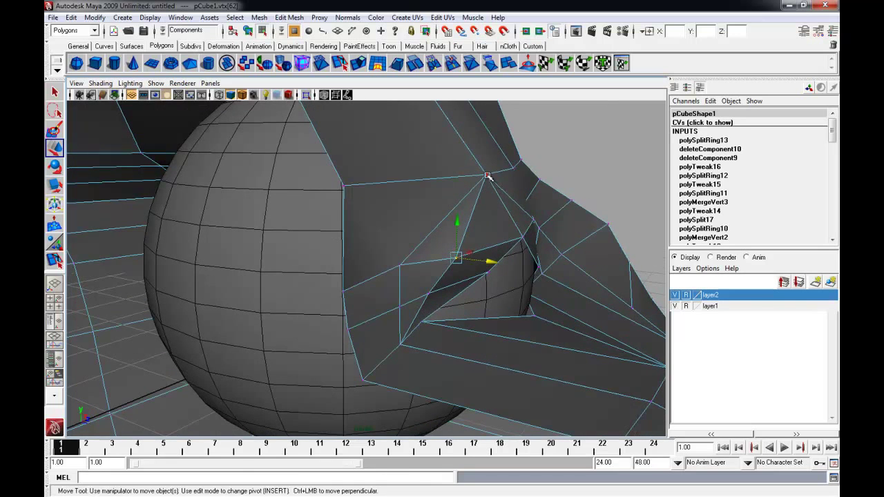
Move the two neighbouring vertices at the inner eye corner along Z to follow the eyeball.
alt+drag(519, 177, 512, 244)
click(404, 244)
alt+drag(407, 246, 373, 246)
alt+drag(424, 226, 499, 245)
alt+drag(451, 313, 467, 271)
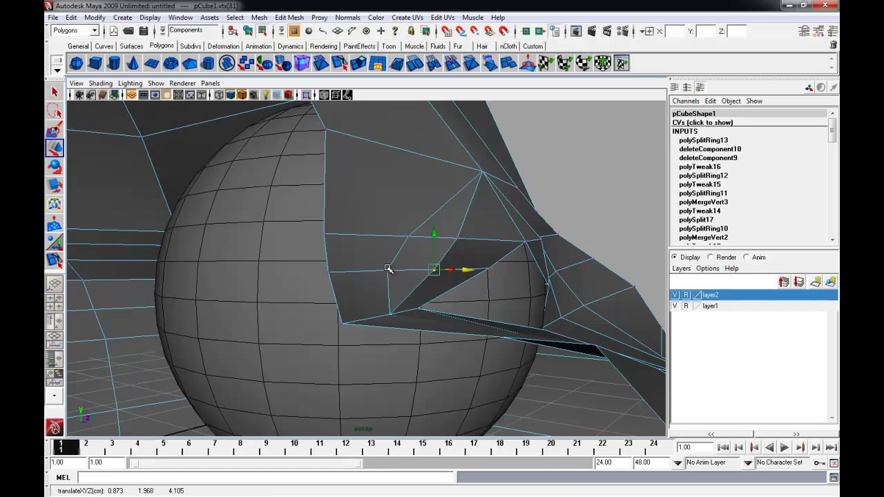
key(alt)
alt+drag(388, 270, 449, 270)
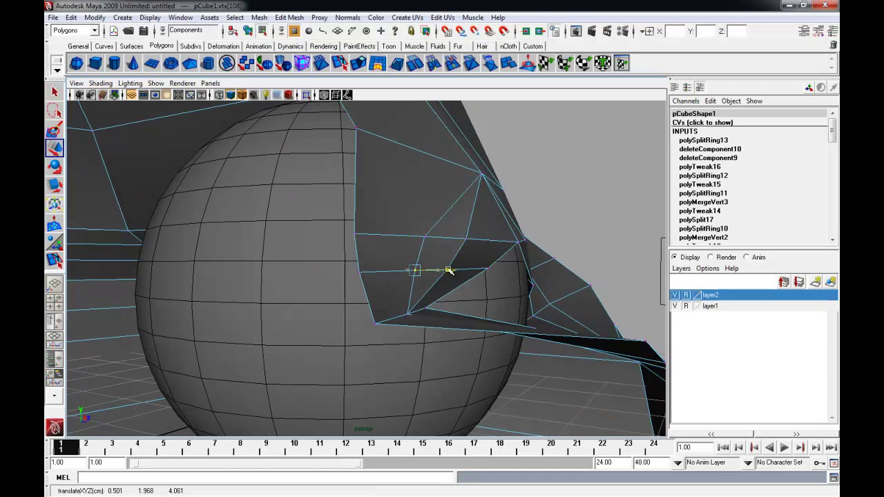
Adjust the depth of the centre-line vertices on the nose bridge along Z.
click(361, 273)
drag(390, 272, 265, 317)
click(236, 306)
click(215, 306)
alt+drag(216, 306, 352, 357)
click(347, 332)
click(272, 347)
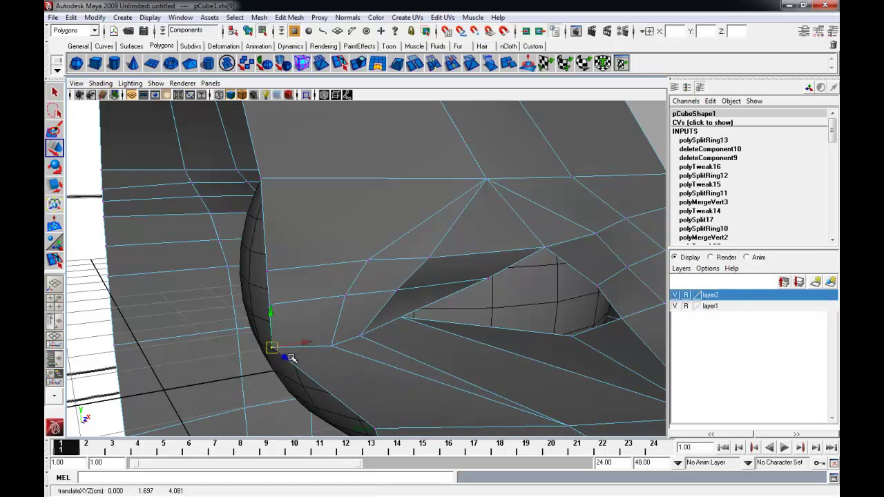
Adjust the lowest nose bridge vertex along Z and move the loop vertex below the inner eye toward the centre along X.
alt+drag(302, 362, 411, 362)
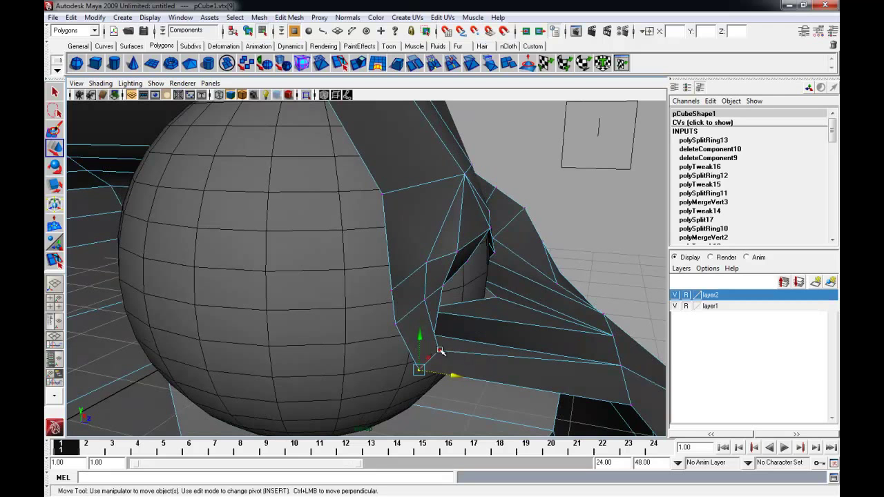
drag(465, 352, 405, 338)
alt+drag(460, 368, 497, 306)
drag(424, 324, 402, 322)
click(285, 17)
click(295, 14)
alt+middle_drag(424, 314, 350, 138)
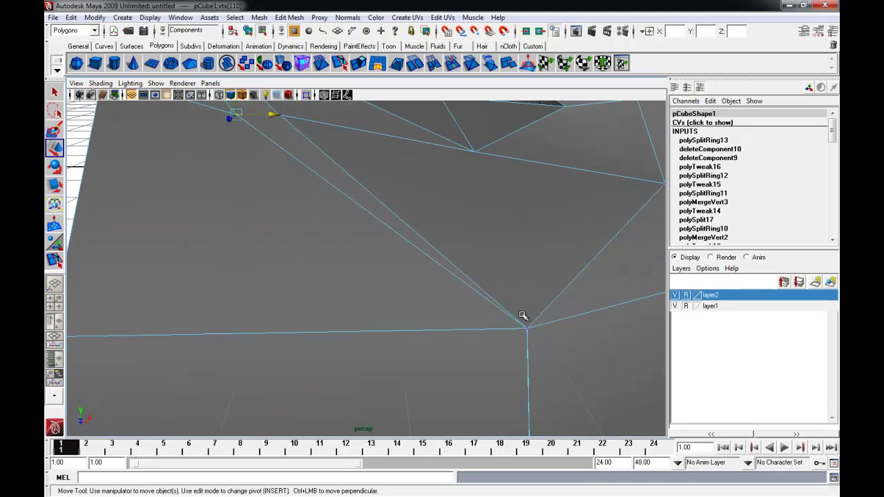
Shift three loop vertices down the front of the face toward the centre line along X, away from the neighbouring loop.
drag(558, 331, 434, 332)
alt+middle_drag(484, 356, 493, 337)
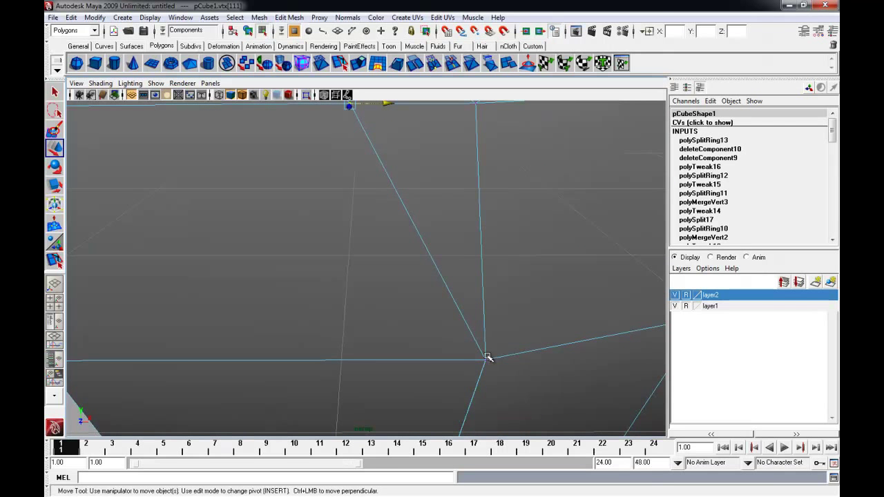
drag(518, 359, 443, 360)
alt+middle_drag(451, 358, 435, 194)
alt+drag(441, 302, 375, 297)
drag(452, 297, 341, 318)
Shift the next two lower front vertices of the new loop toward the centre line along X, following it down to the chin.
click(415, 299)
click(416, 296)
alt+drag(377, 345, 366, 330)
alt+middle_drag(366, 330, 435, 139)
drag(466, 143, 380, 139)
alt+middle_drag(388, 214, 417, 129)
click(322, 277)
drag(357, 279, 332, 278)
alt+middle_drag(336, 279, 368, 177)
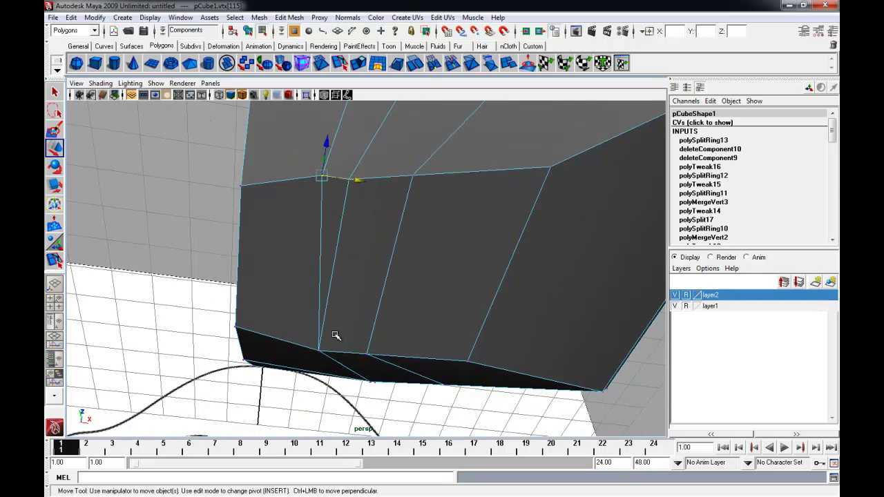
Shift the new loop's vertex on the underside of the head toward the centre line along X.
drag(345, 353, 468, 371)
alt+drag(279, 241, 379, 226)
alt+middle_drag(407, 127, 444, 270)
alt+drag(352, 208, 401, 193)
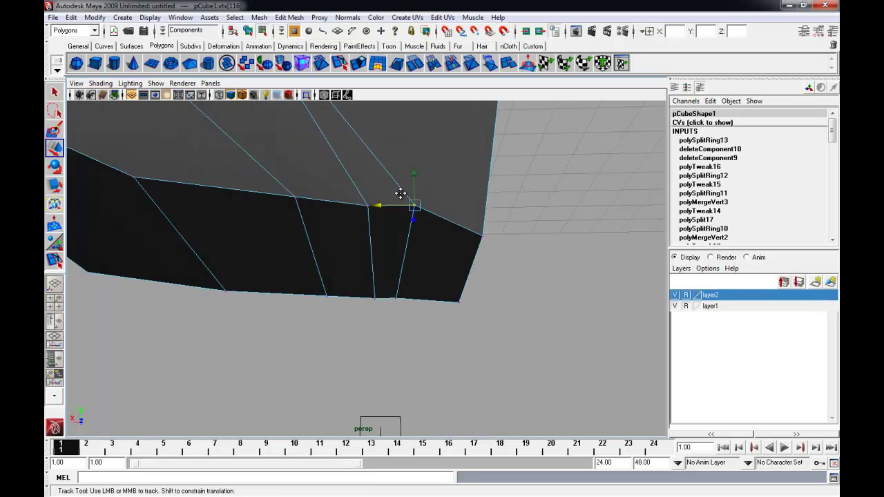
alt+middle_drag(400, 193, 414, 331)
Shift the lowest loop vertex on the back of the head toward the centre line along X.
drag(228, 160, 362, 153)
click(243, 160)
click(249, 159)
click(245, 161)
alt+middle_drag(353, 148, 382, 277)
alt+right_drag(313, 173, 277, 157)
alt+middle_drag(276, 158, 282, 196)
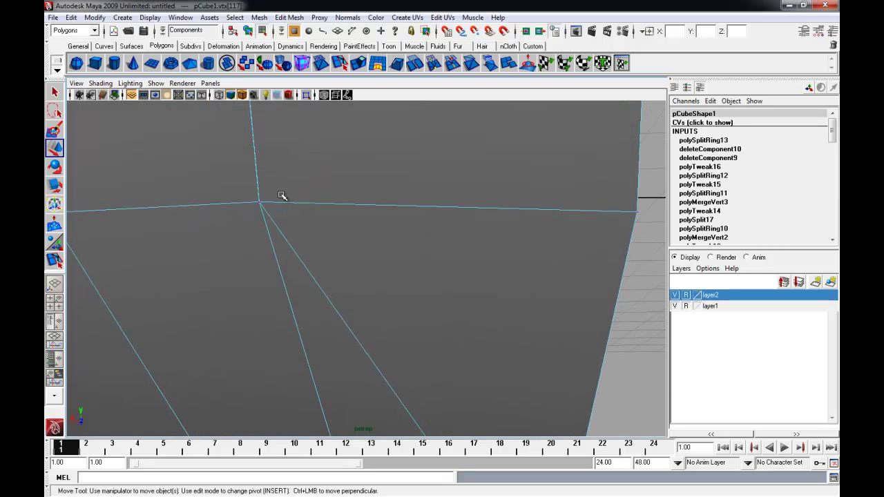
Shift the next two loop vertices up the back of the head toward the centre line along X to space the loops apart.
click(259, 202)
drag(237, 201, 423, 205)
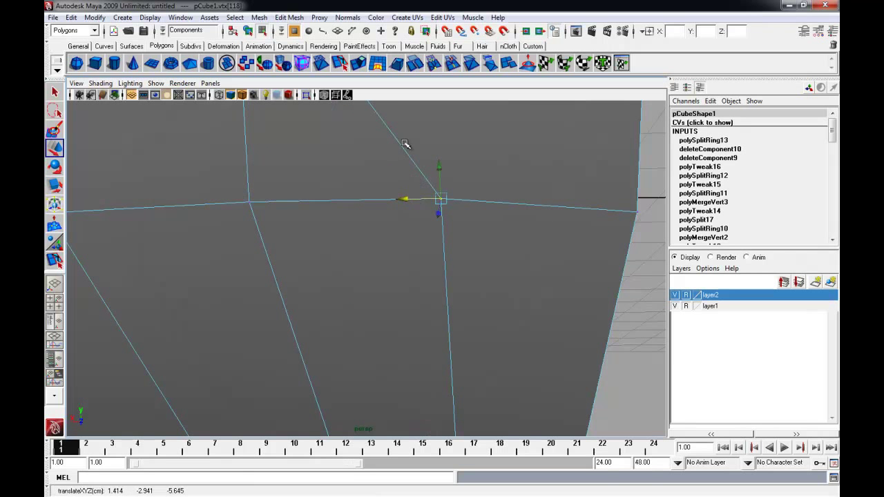
alt+middle_drag(316, 147, 334, 252)
click(298, 260)
drag(274, 260, 473, 259)
alt+middle_drag(427, 156, 435, 209)
alt+drag(433, 209, 421, 276)
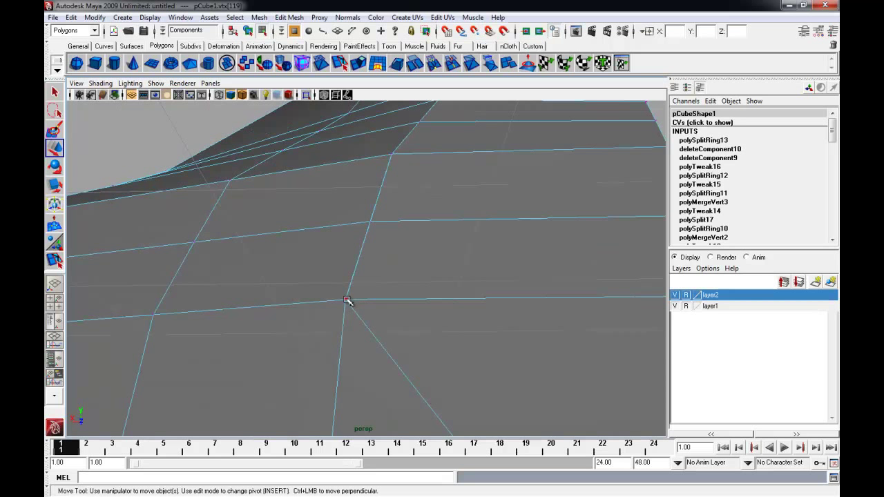
Continue up the back of the head, shifting the following crowded loop vertices toward the centre line along X.
click(347, 300)
drag(336, 300, 348, 298)
click(374, 222)
alt+drag(373, 222, 435, 287)
alt+right_drag(435, 287, 566, 407)
alt+middle_drag(566, 408, 406, 206)
drag(286, 188, 407, 189)
drag(488, 190, 490, 189)
alt+middle_drag(431, 187, 437, 251)
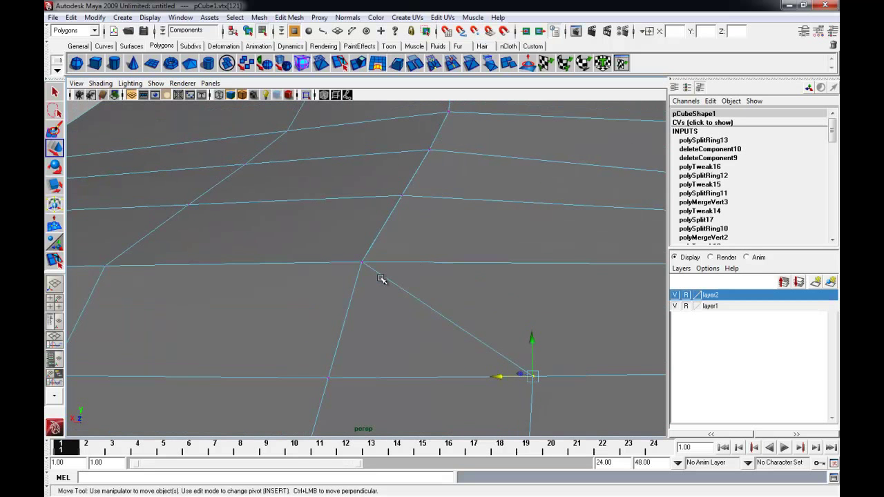
Shift two more mid-back vertices of the loop toward the centre line along X and select the converging vertex above them.
drag(345, 262, 522, 263)
alt+middle_drag(449, 206, 453, 241)
drag(407, 296, 547, 301)
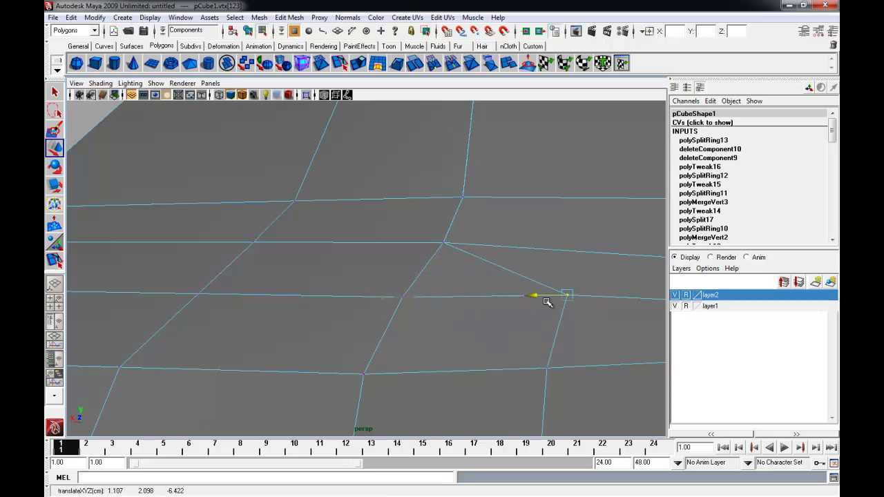
click(444, 245)
alt+drag(445, 245, 513, 289)
click(467, 239)
drag(444, 240, 572, 234)
key(ctrl+z)
Shift the upper-back loop vertex toward the centre line along X, apart from its neighbouring loop.
alt+middle_drag(544, 258, 509, 301)
drag(393, 282, 513, 286)
alt+middle_drag(541, 186, 533, 305)
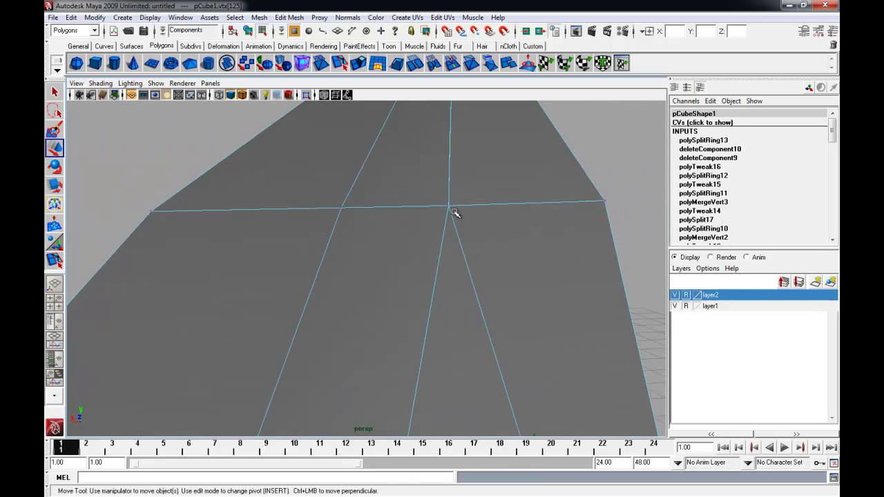
Adjust the new loop's vertices over the top of the head along X to separate the converging edges.
alt+drag(451, 207, 506, 250)
click(444, 206)
click(431, 247)
alt+middle_drag(493, 198, 509, 308)
alt+drag(510, 308, 407, 259)
alt+middle_drag(408, 259, 403, 274)
alt+drag(402, 274, 422, 298)
alt+right_drag(422, 297, 419, 311)
alt+middle_drag(418, 310, 416, 277)
mouse_move(343, 301)
mouse_down()
mouse_move(321, 300)
mouse_move(439, 308)
mouse_move(368, 304)
mouse_up()
Shift the forehead loop vertex above the inner eye corner toward the centre line along X.
alt+drag(368, 224, 468, 279)
alt+middle_drag(468, 279, 442, 241)
alt+middle_drag(399, 225, 397, 233)
drag(392, 201, 318, 214)
alt+middle_drag(440, 285, 423, 209)
alt+drag(422, 209, 281, 212)
alt+middle_drag(429, 319, 416, 294)
alt+drag(417, 293, 346, 222)
Merge the coincident vertices of the whole half head mesh.
right_drag(353, 225, 383, 228)
click(289, 17)
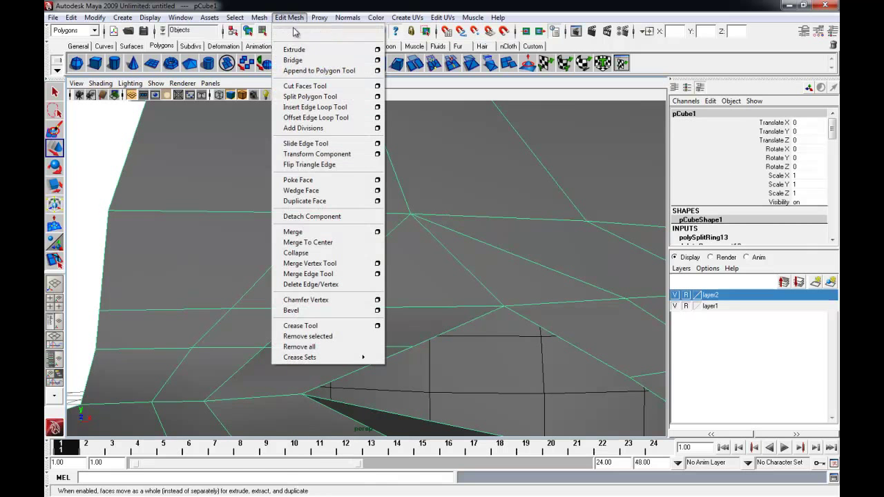
click(307, 233)
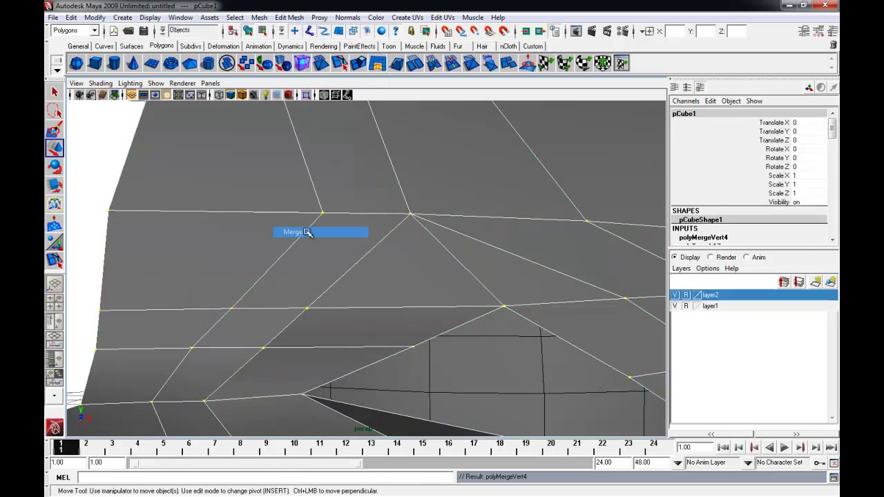
Return to object selection and examine the half head's edge flow around the eye and the overall silhouette.
alt+right_drag(373, 233, 339, 237)
alt+drag(339, 237, 468, 328)
key(q)
alt+middle_drag(437, 320, 420, 239)
right_drag(420, 237, 445, 223)
mouse_move(350, 245)
alt+mouse_down()
mouse_move(427, 249)
mouse_move(349, 250)
alt+mouse_up()
alt+middle_drag(349, 249, 345, 200)
alt+drag(371, 211, 375, 227)
alt+drag(185, 263, 274, 276)
alt+middle_drag(274, 276, 314, 288)
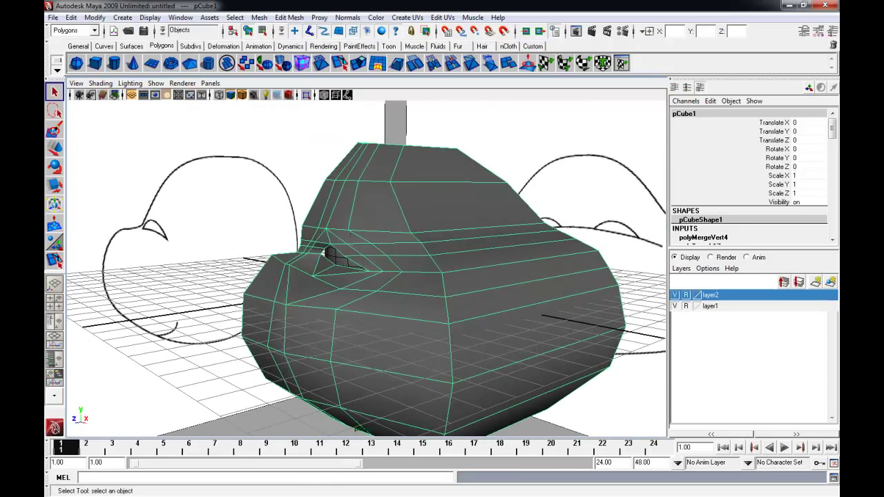
alt+drag(350, 234, 359, 232)
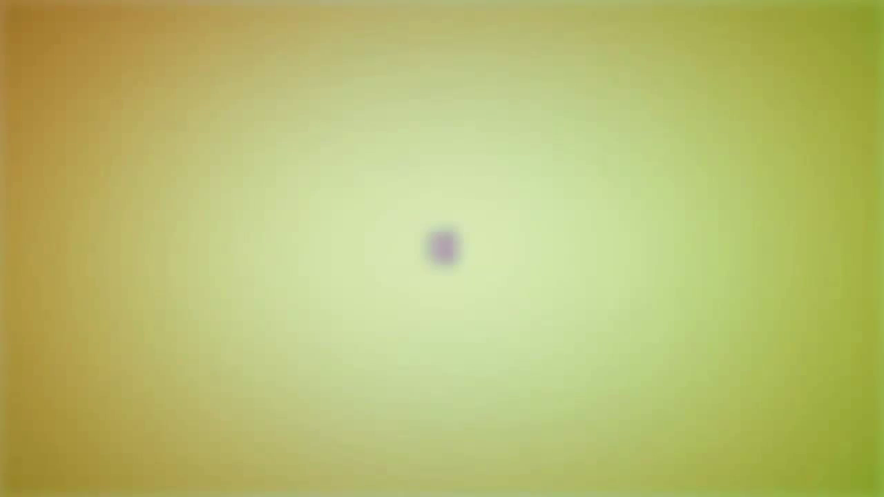